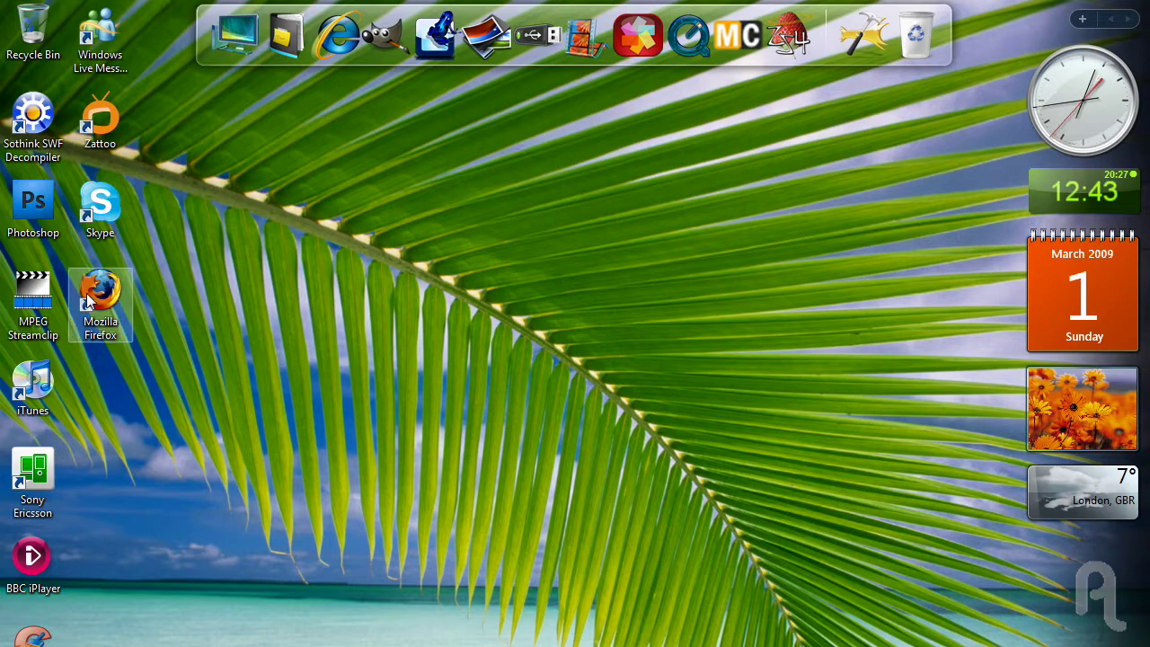
- Launch Firefox and run a Google search for 'rocket dock'
double_click(118, 337)
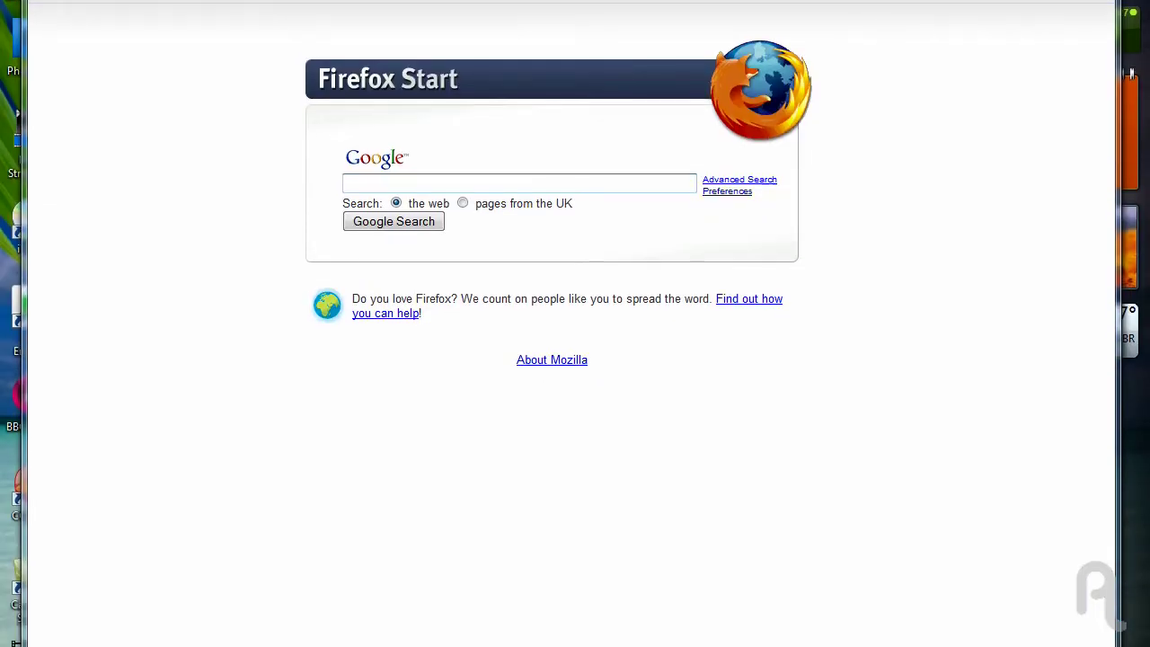
click(294, 289)
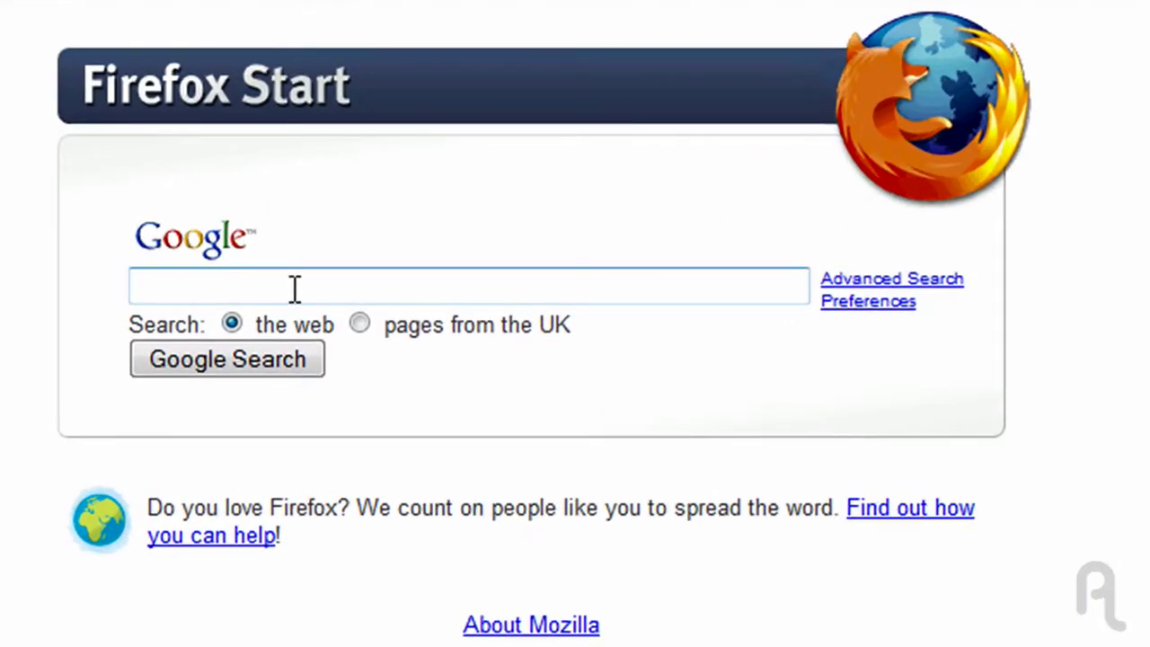
text(rocket dock)
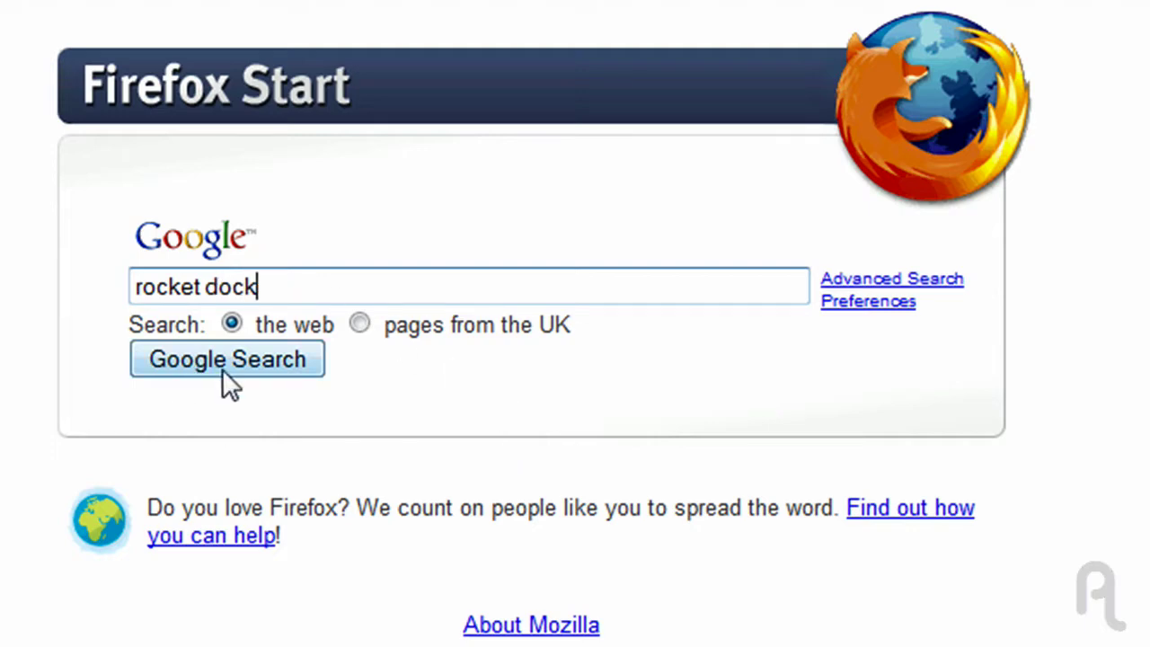
click(224, 374)
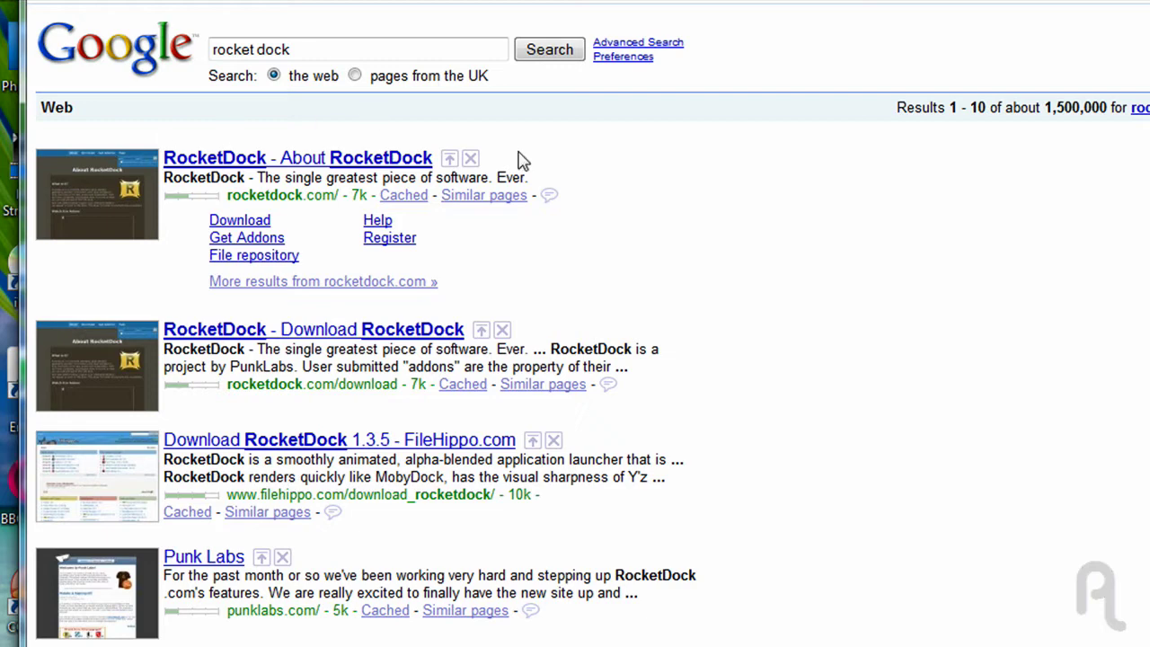
- Open the About RocketDock result and scroll through the page
click(310, 162)
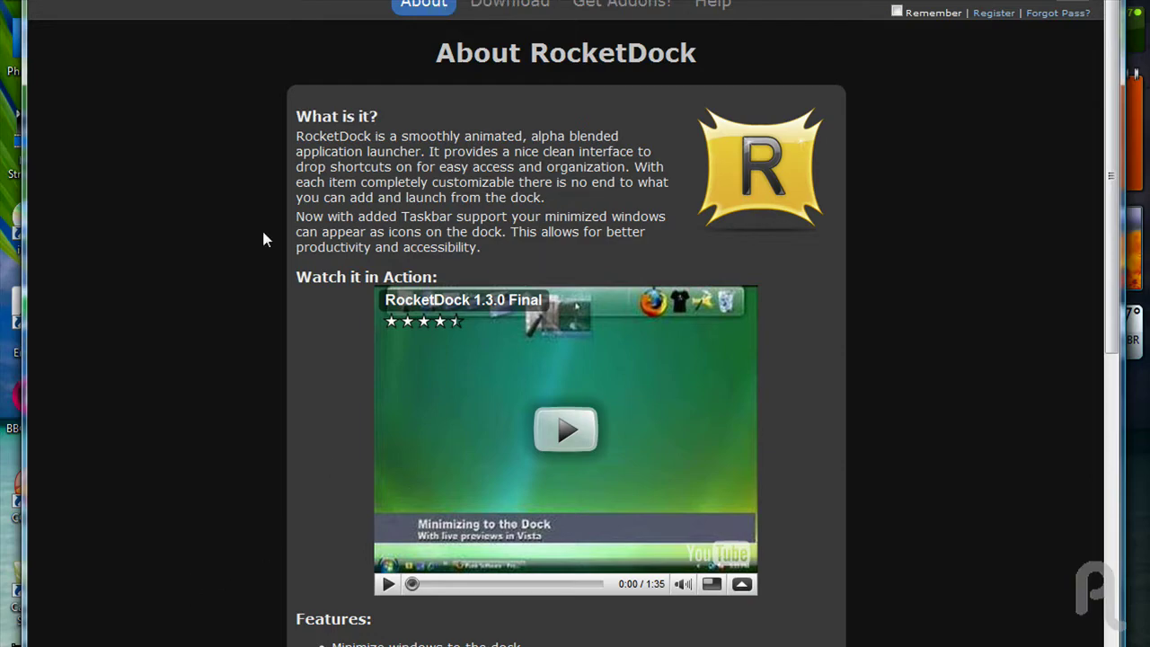
scroll(264, 237, down, 3)
scroll(266, 239, down, 5)
scroll(270, 245, down, 3)
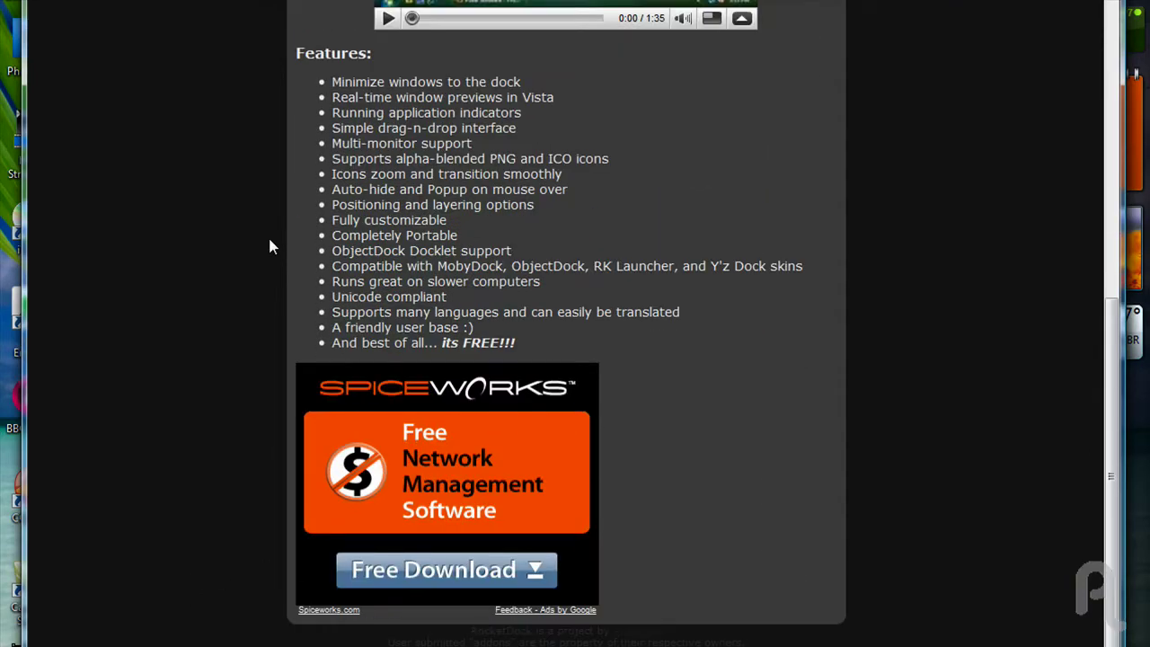
scroll(271, 244, up, 8)
scroll(272, 256, up, 3)
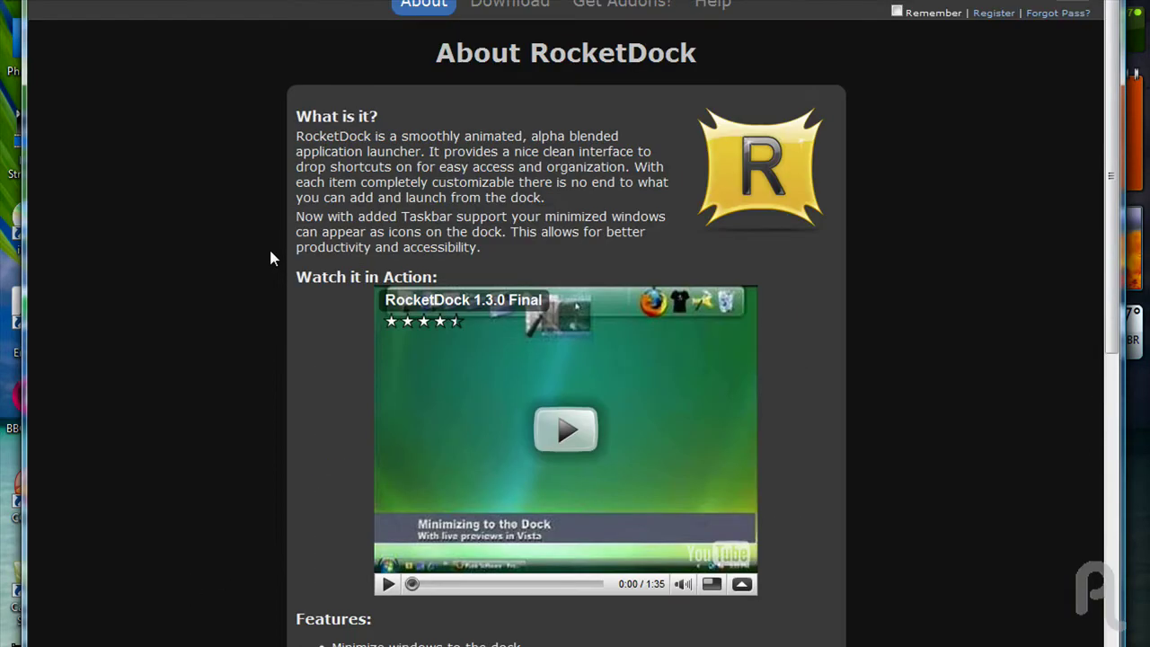
- Go to the RocketDock Download page and look over the system requirements
click(528, 8)
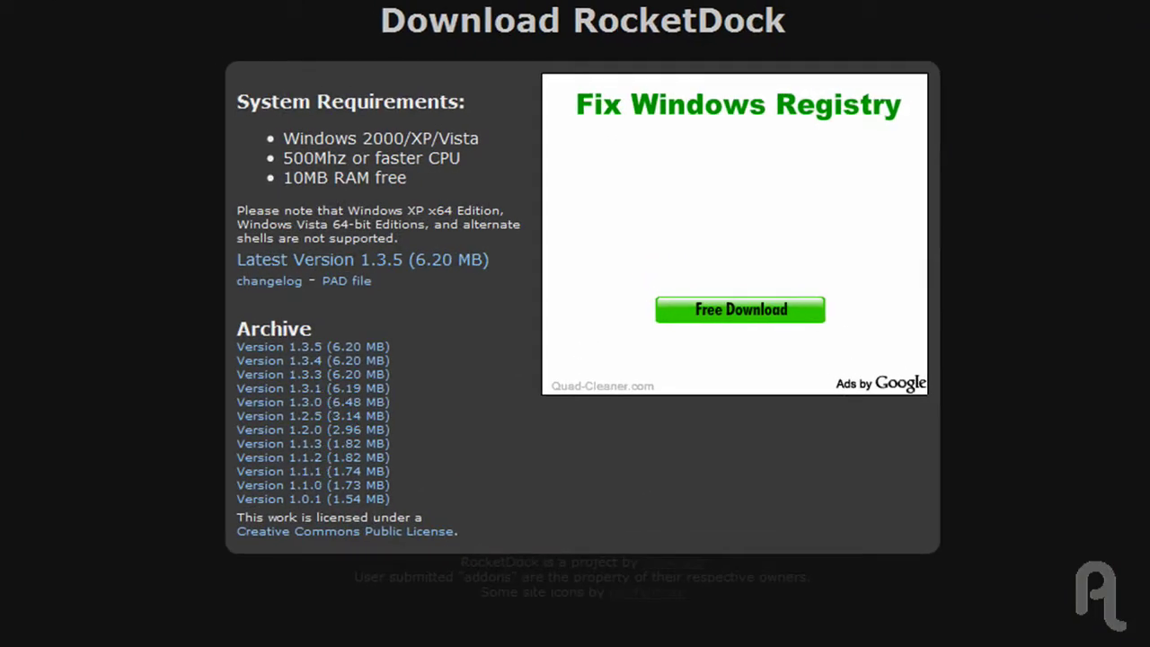
drag(230, 133, 423, 180)
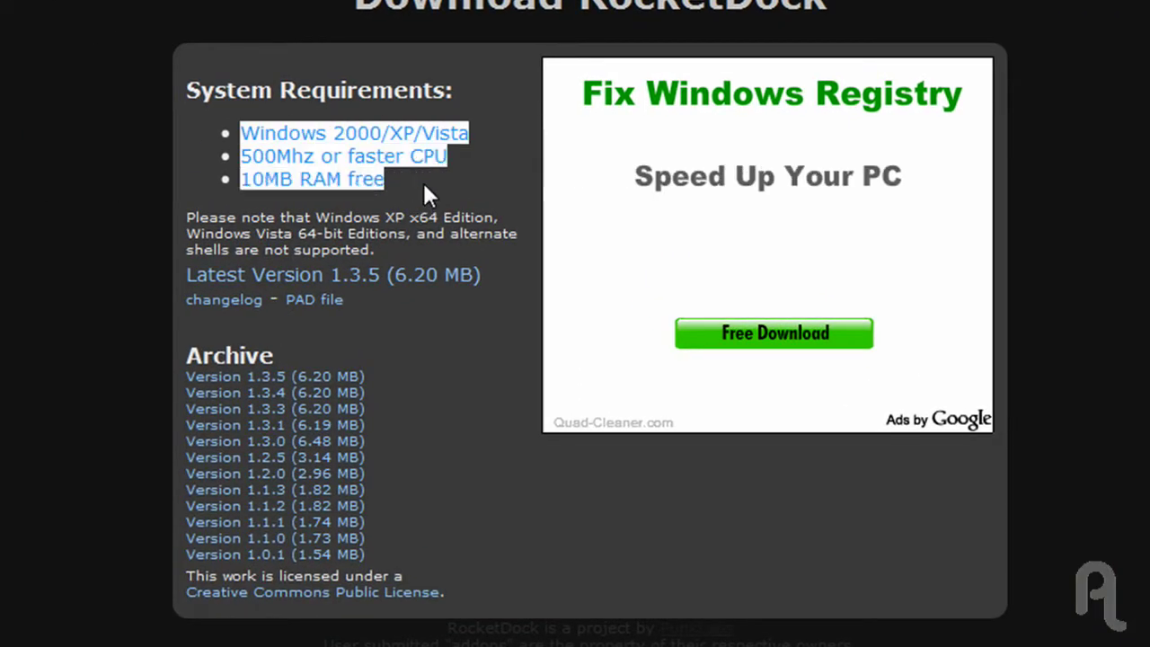
click(95, 228)
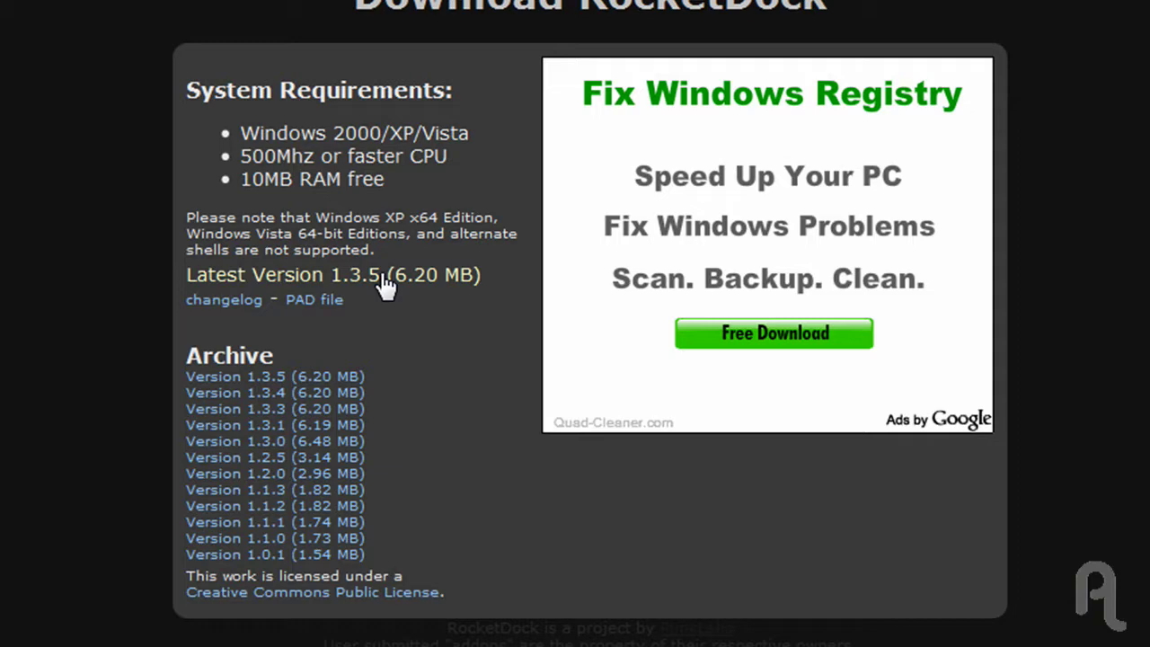
- Save the RocketDock 1.3.5 installer, launch it, then cancel the setup
click(321, 275)
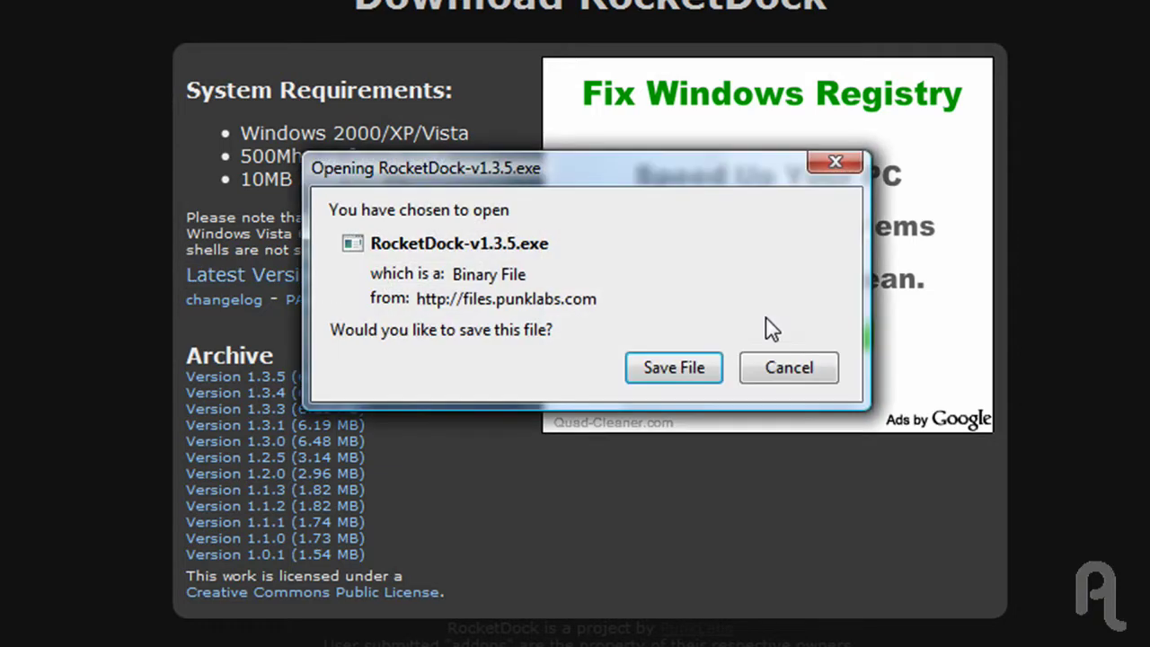
click(677, 366)
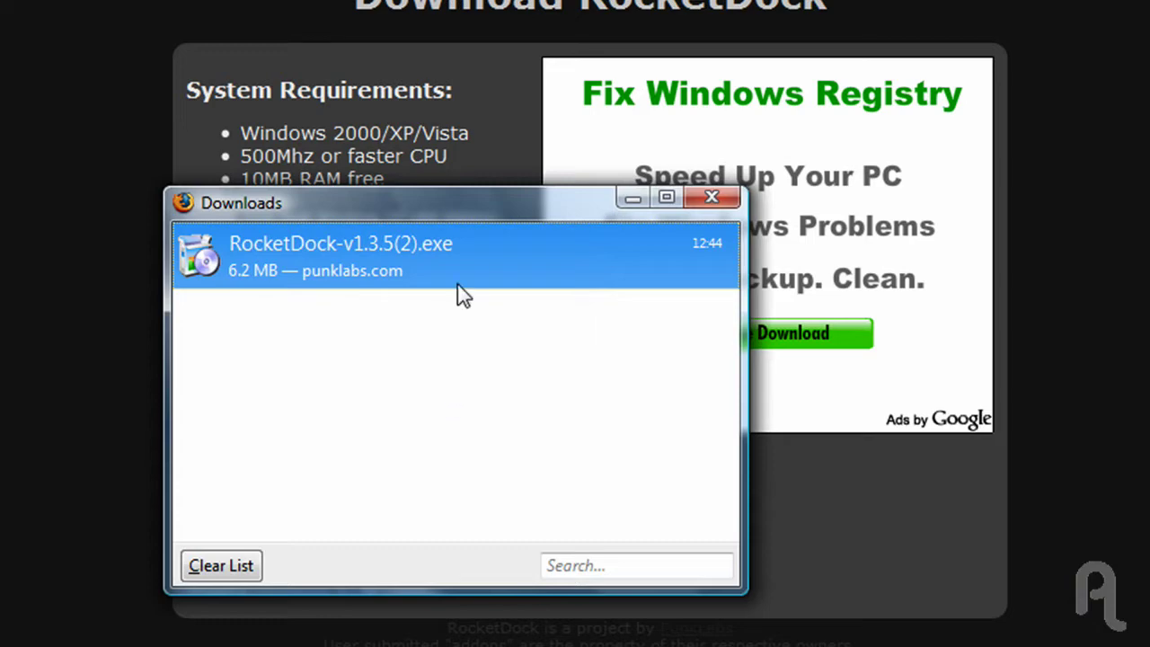
double_click(431, 251)
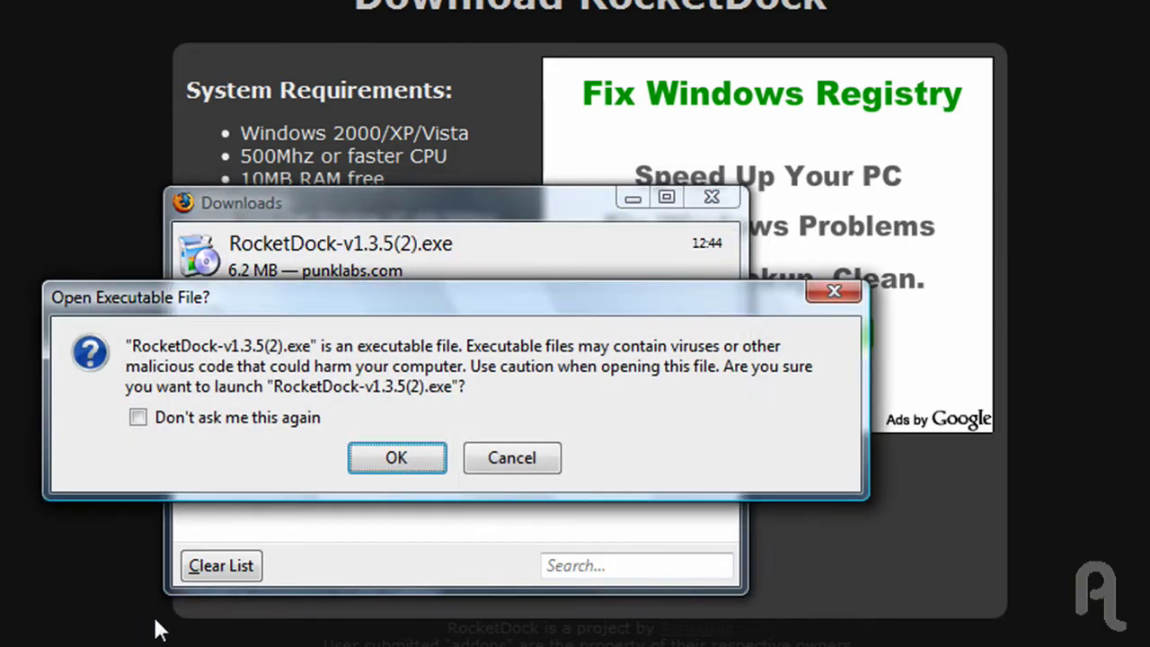
click(432, 463)
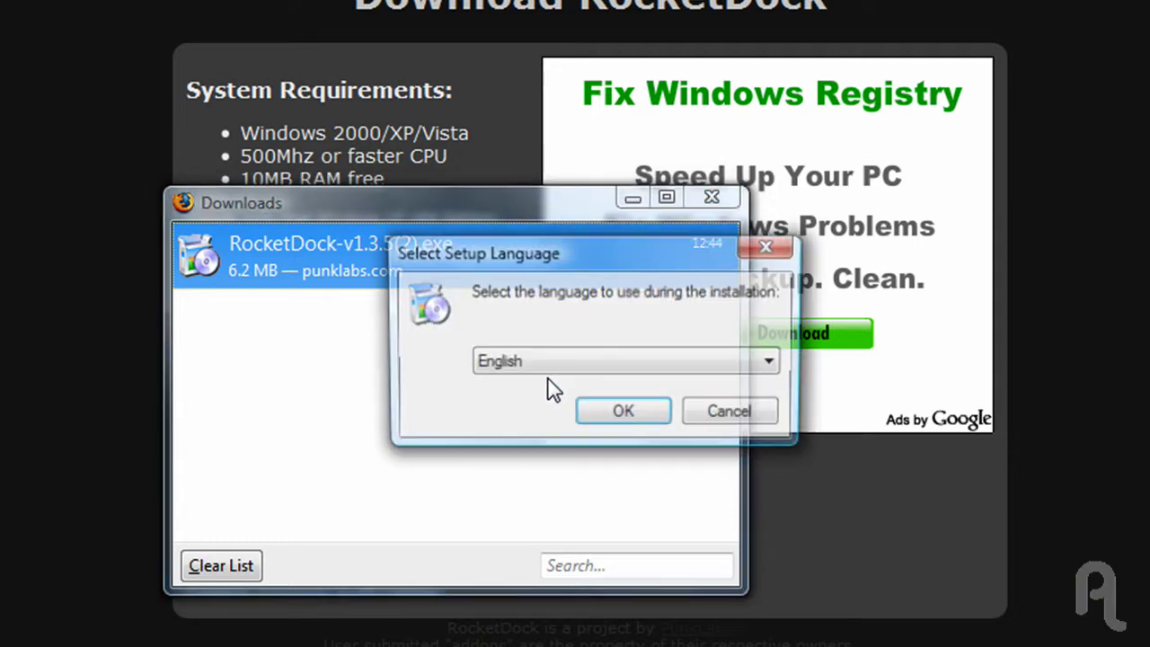
click(717, 412)
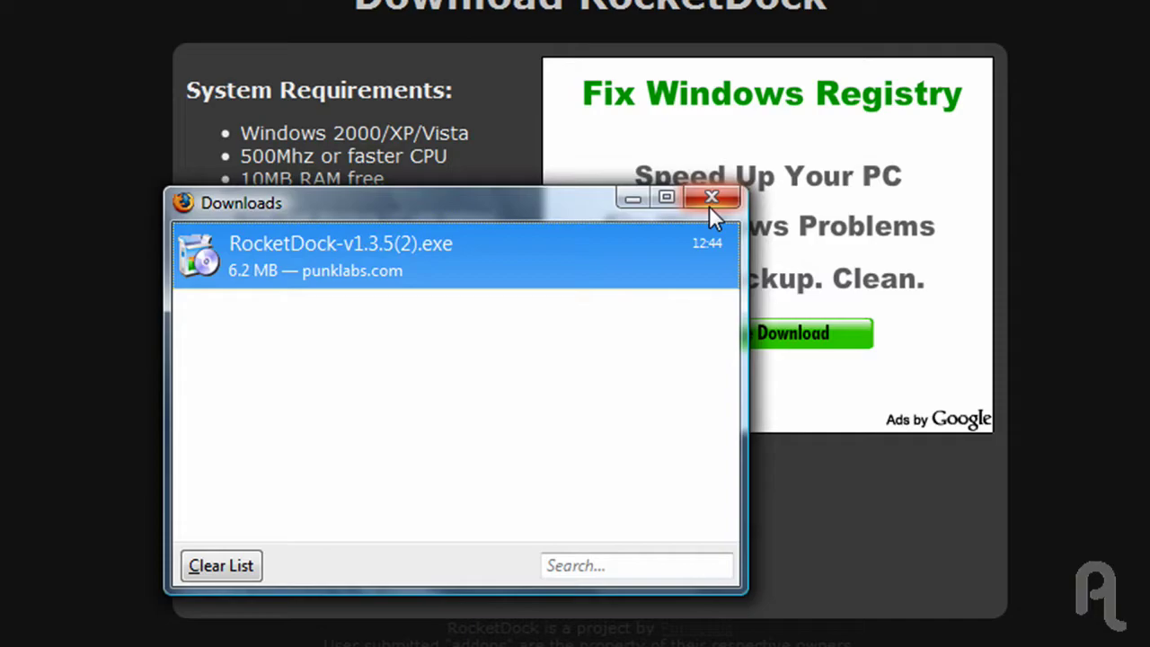
- Close the Downloads list and start RocketDock from the Start menu
click(710, 200)
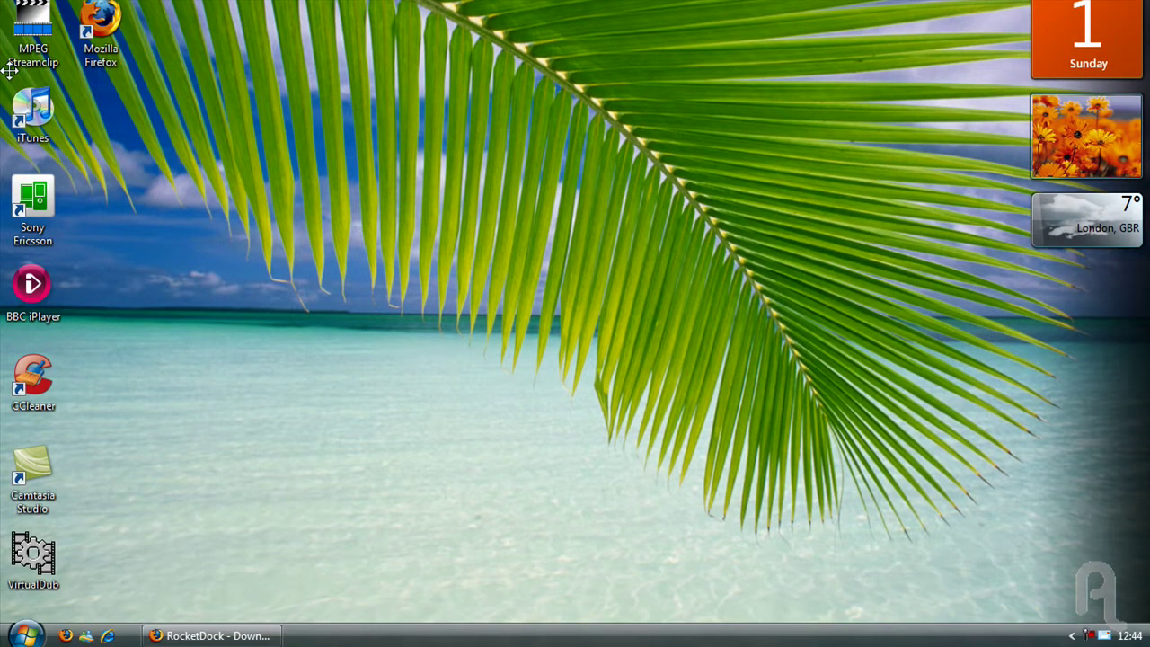
click(23, 634)
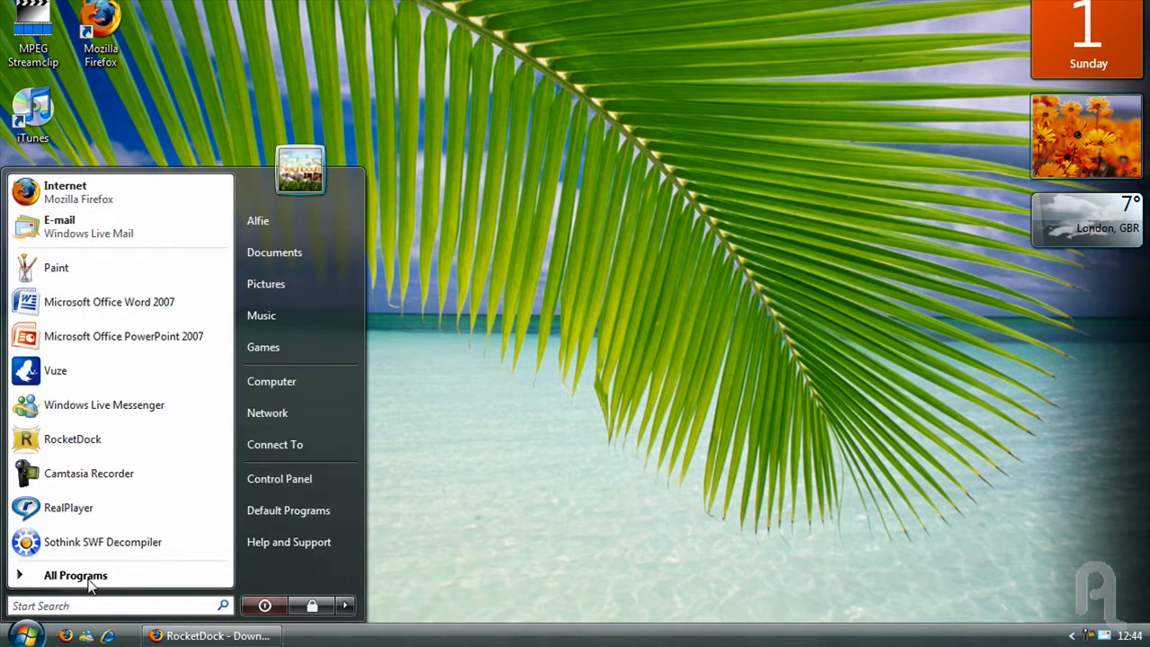
click(141, 446)
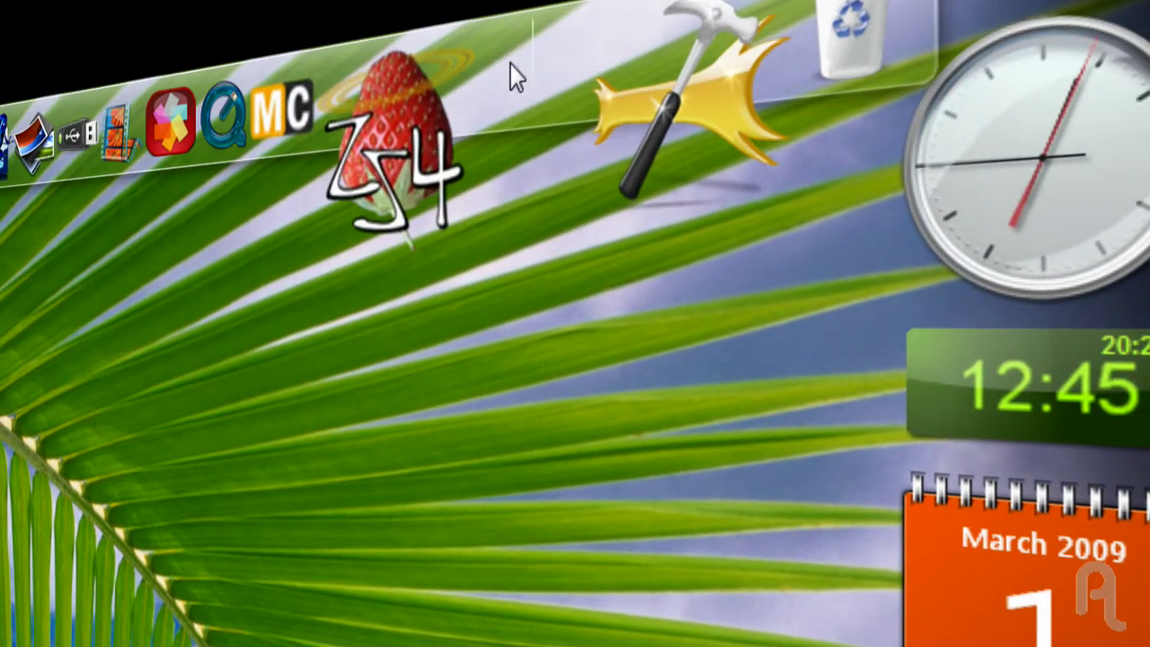
- Open RocketDock's Dock Settings and turn off running at startup
right_click(513, 76)
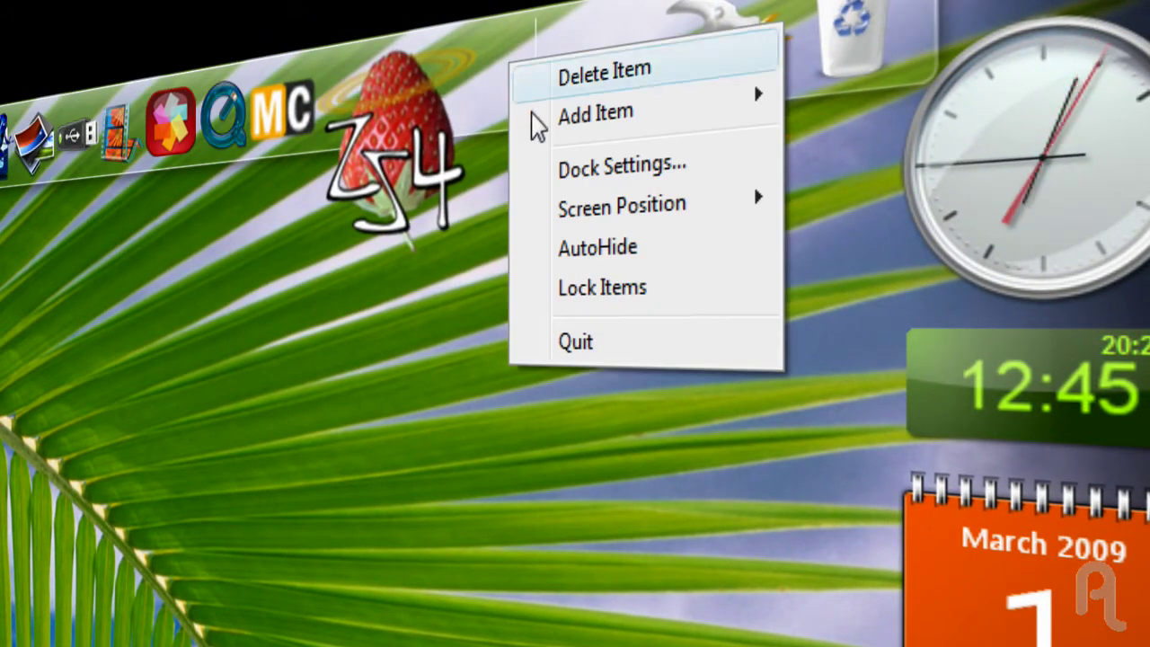
click(544, 393)
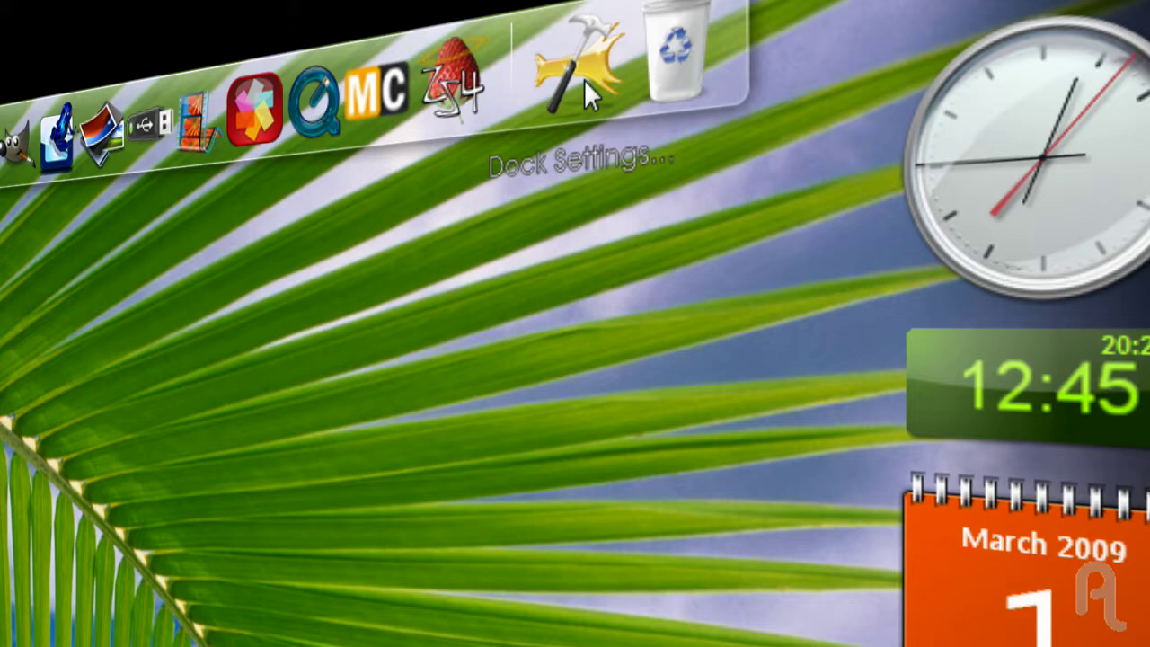
click(580, 123)
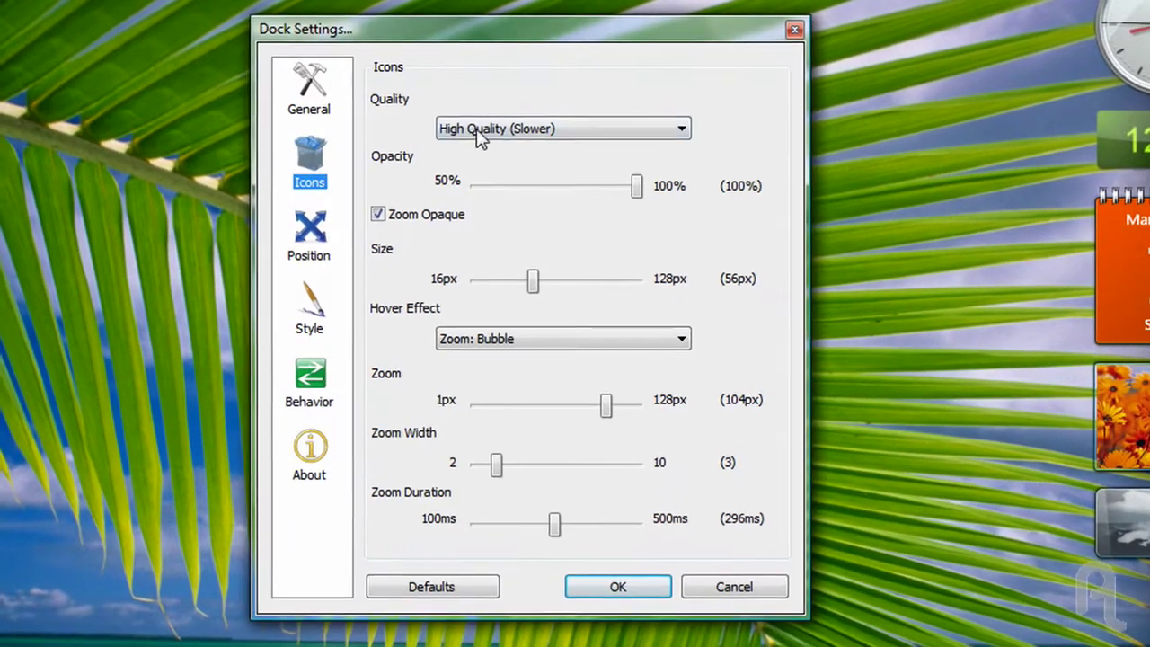
click(296, 94)
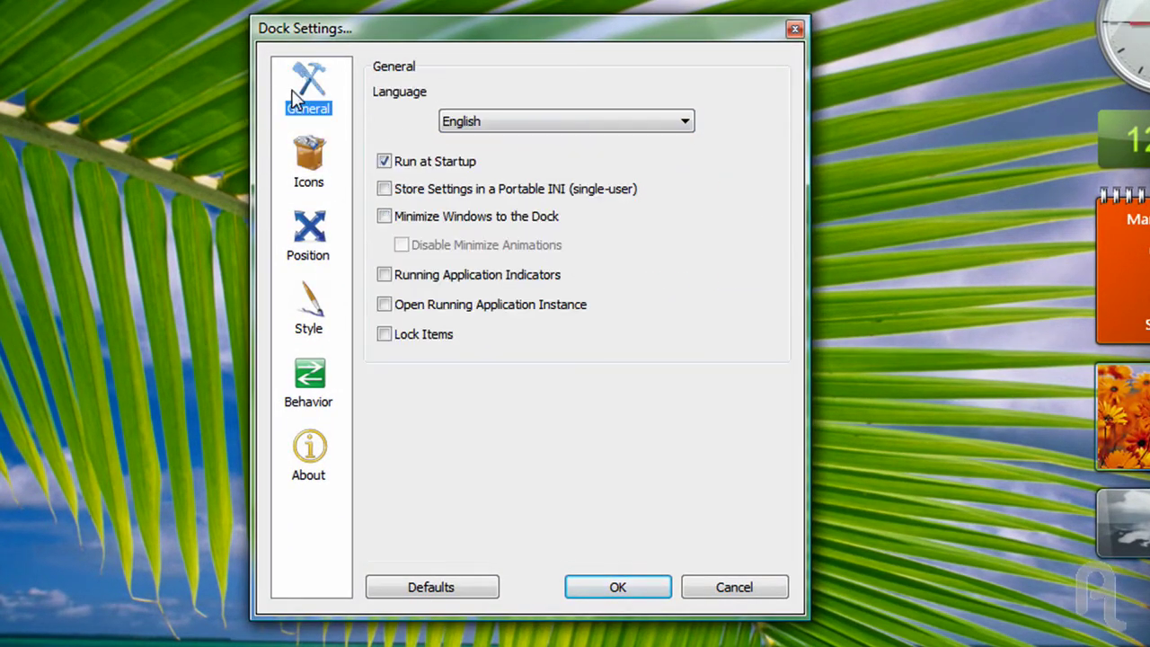
click(384, 163)
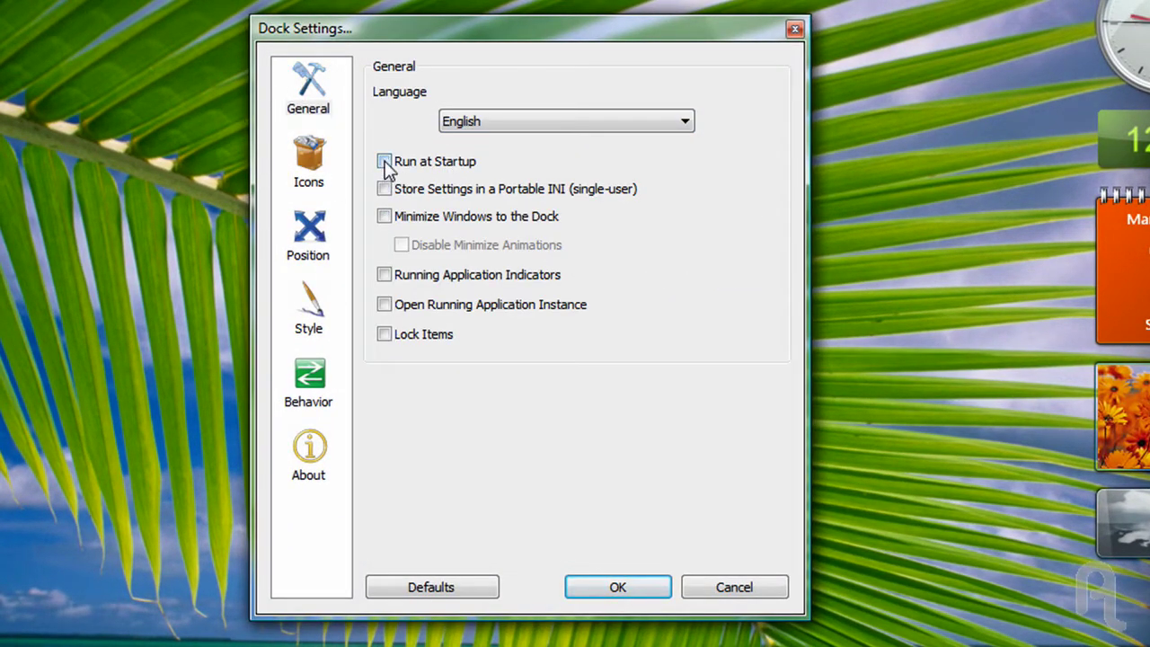
- Set dock icons to 100% opacity, 60px size and 105px hover zoom
click(323, 172)
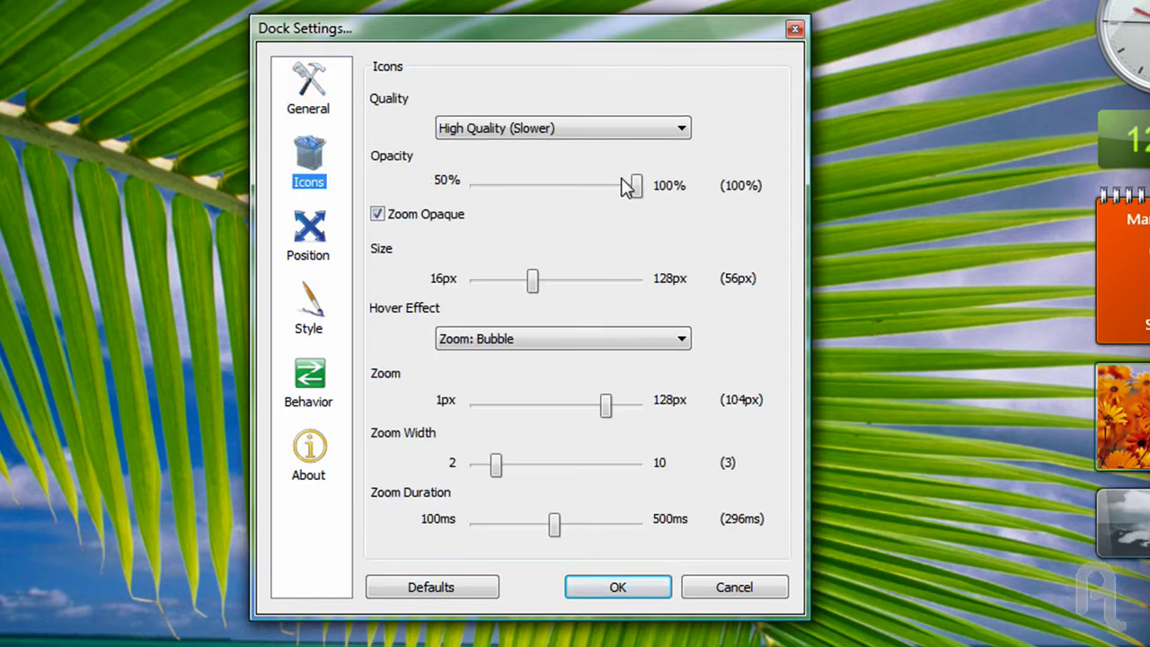
mouse_move(636, 186)
mouse_down()
mouse_move(445, 185)
mouse_move(688, 185)
mouse_up()
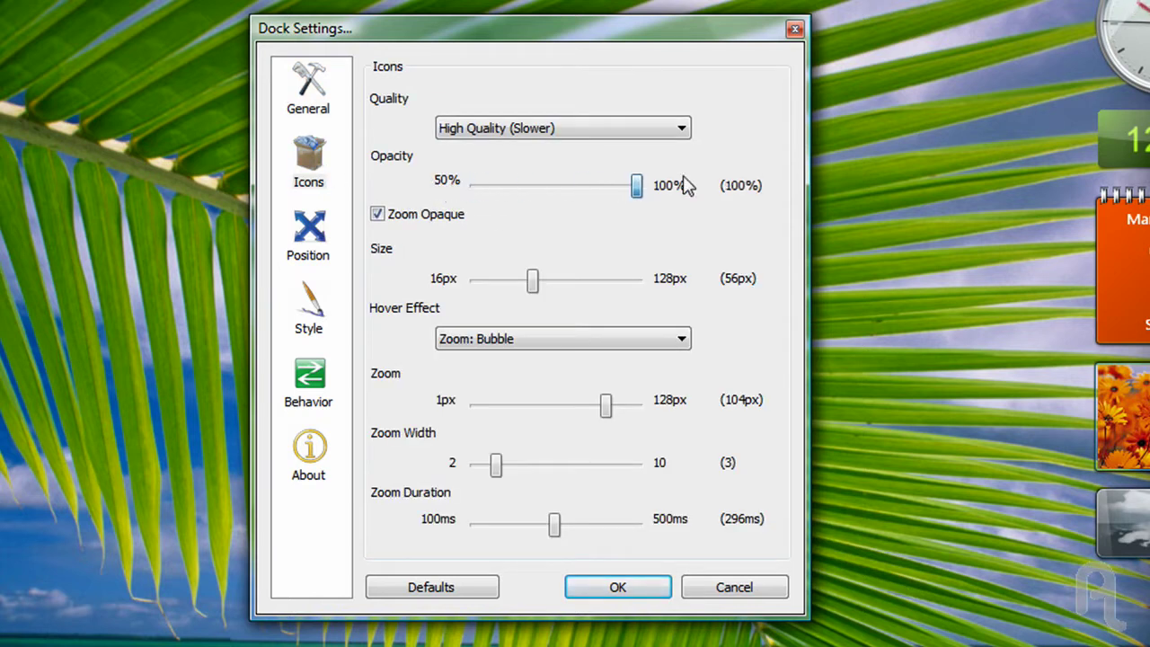
mouse_move(535, 284)
mouse_down()
mouse_move(637, 287)
mouse_move(548, 292)
mouse_up()
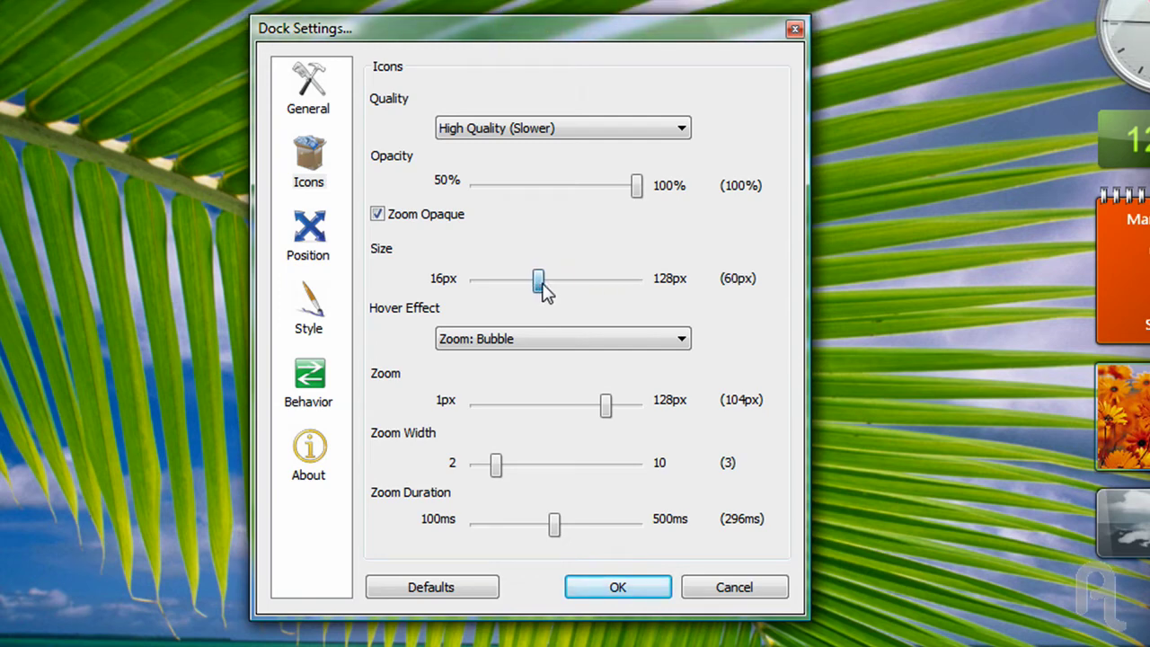
mouse_move(618, 406)
mouse_down()
mouse_move(638, 406)
mouse_move(608, 409)
mouse_up()
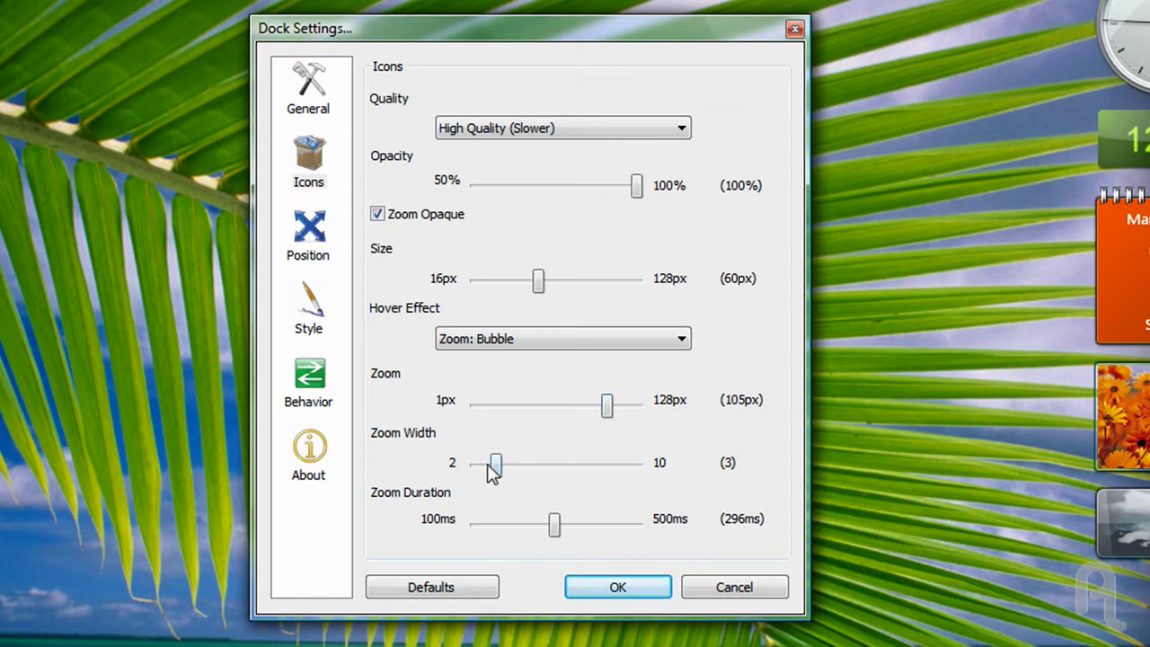
mouse_move(521, 470)
mouse_down()
mouse_move(559, 467)
mouse_move(496, 467)
mouse_up()
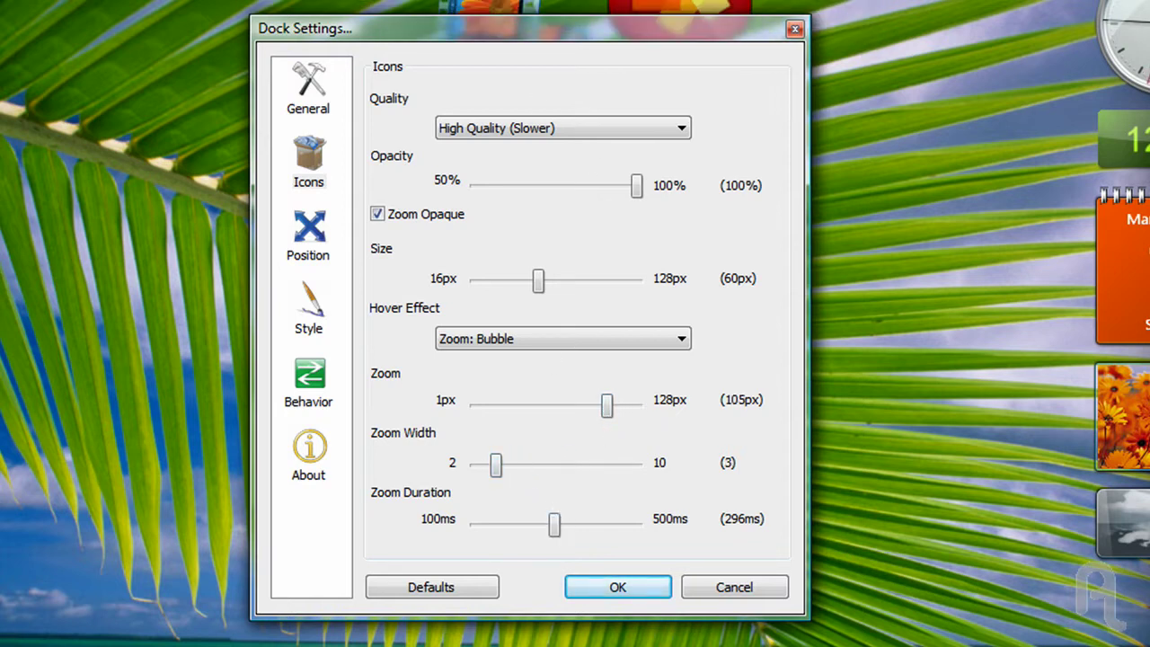
- Try the dock on the left, bottom and right screen edges
click(326, 253)
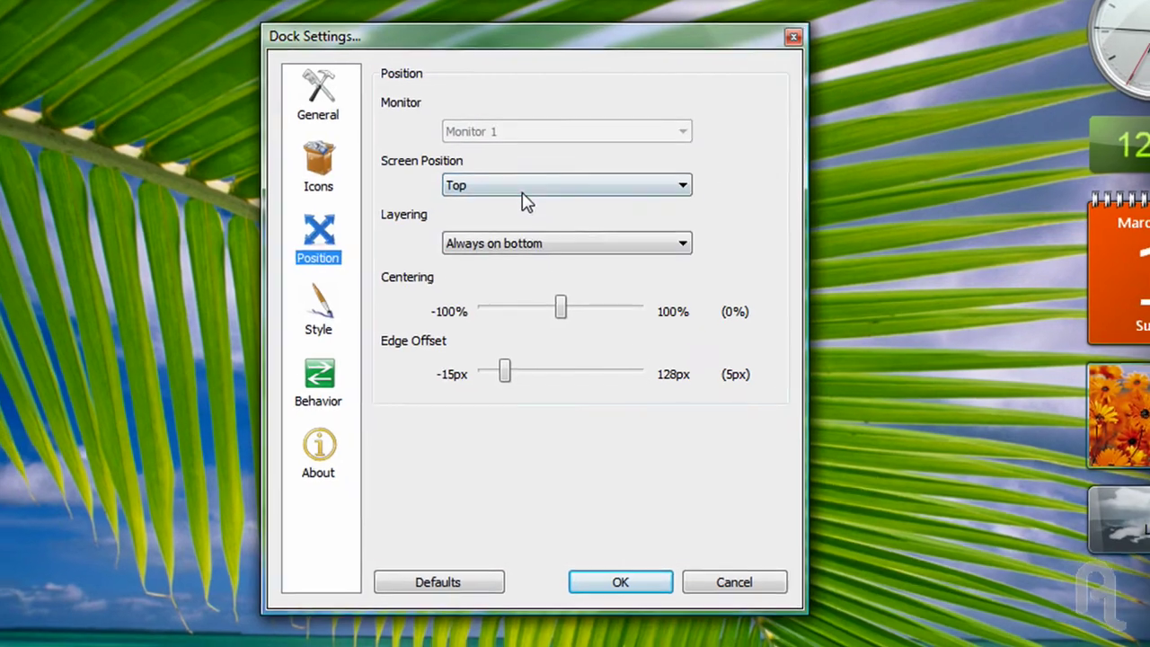
click(525, 184)
click(559, 261)
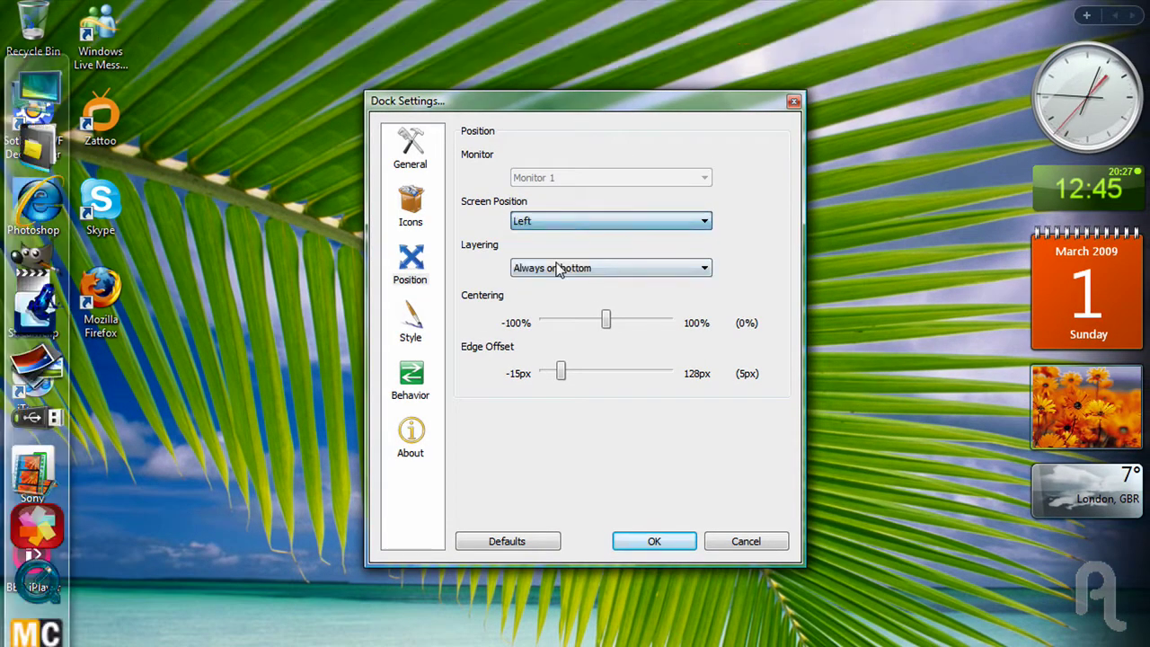
click(569, 221)
click(557, 247)
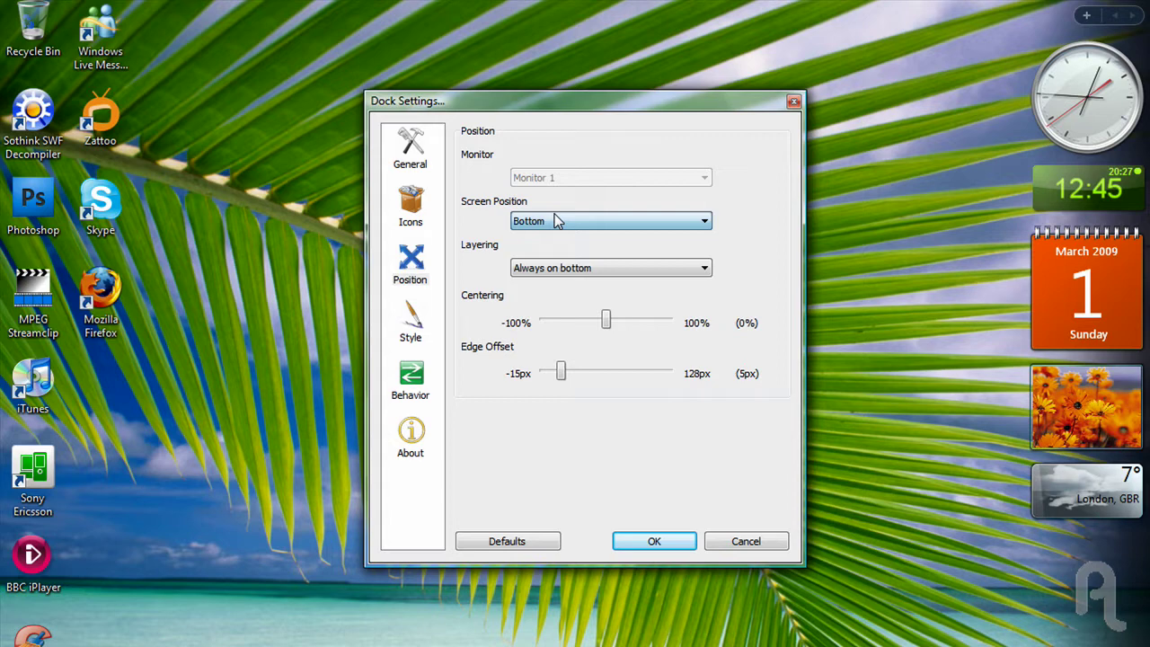
click(557, 221)
click(575, 272)
- Put the dock back along the top edge and nudge its edge offset
click(566, 223)
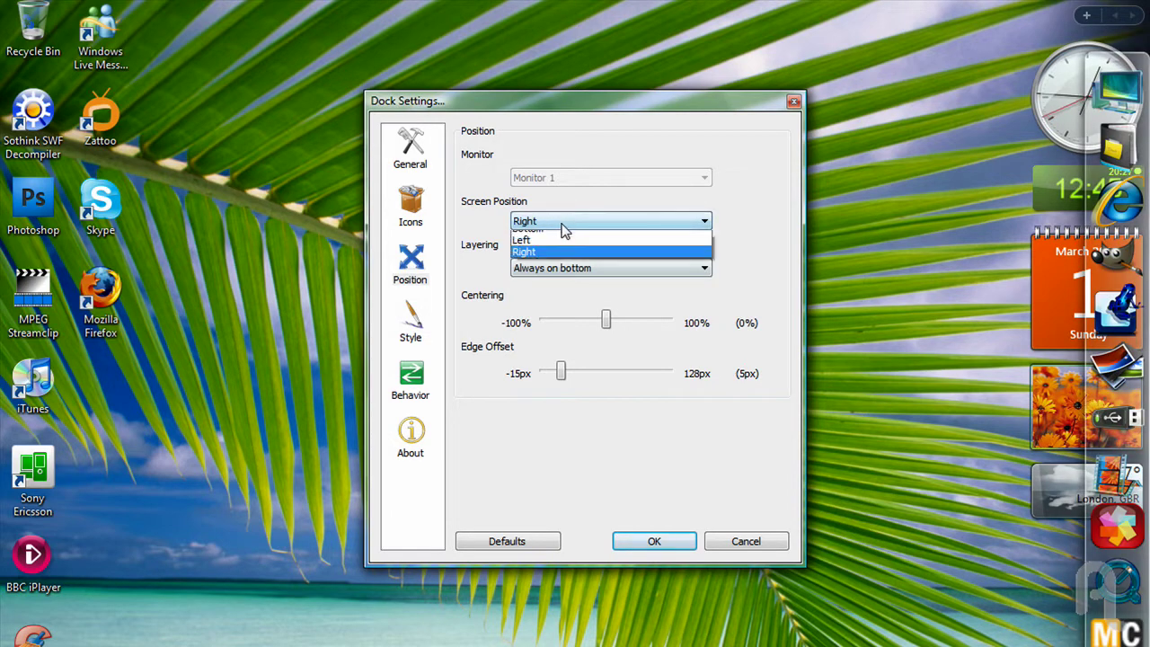
click(548, 235)
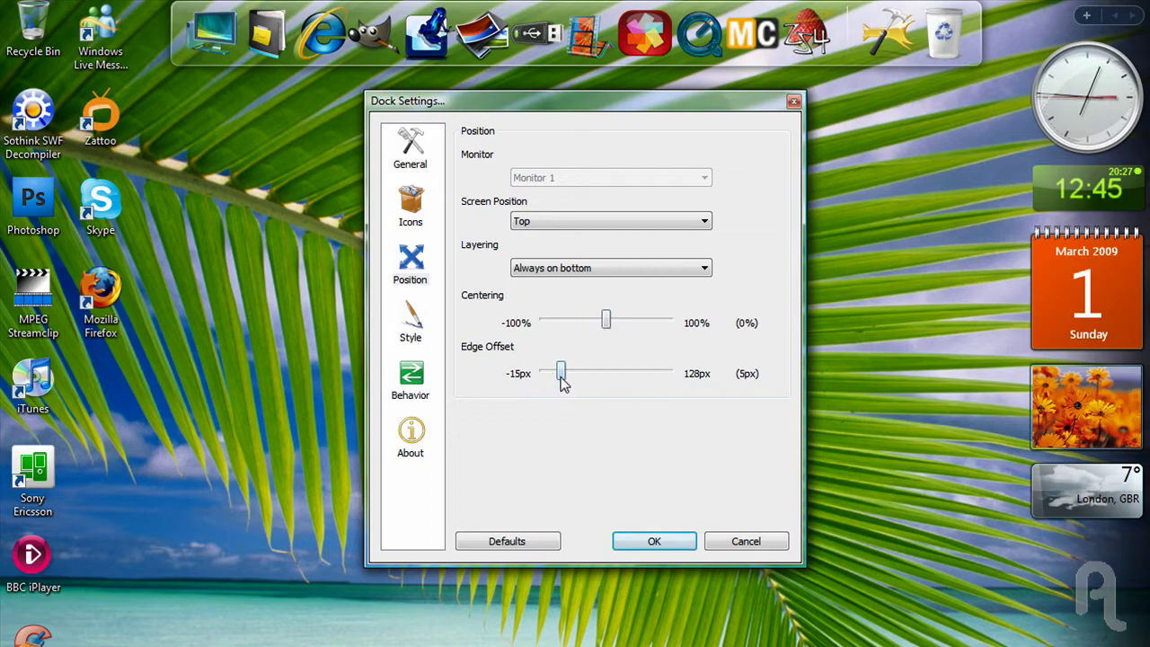
drag(561, 372, 563, 372)
click(410, 323)
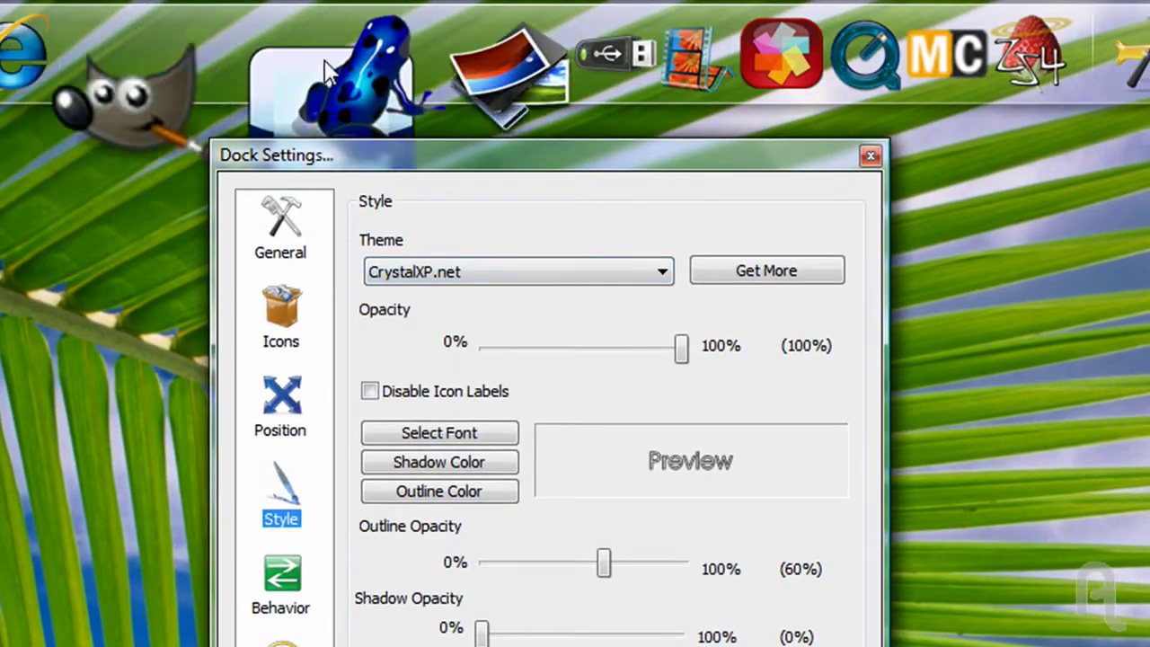
- Preview the AstroIron and ProtoGlass themes, then restore the CrystalXP.net theme
click(543, 274)
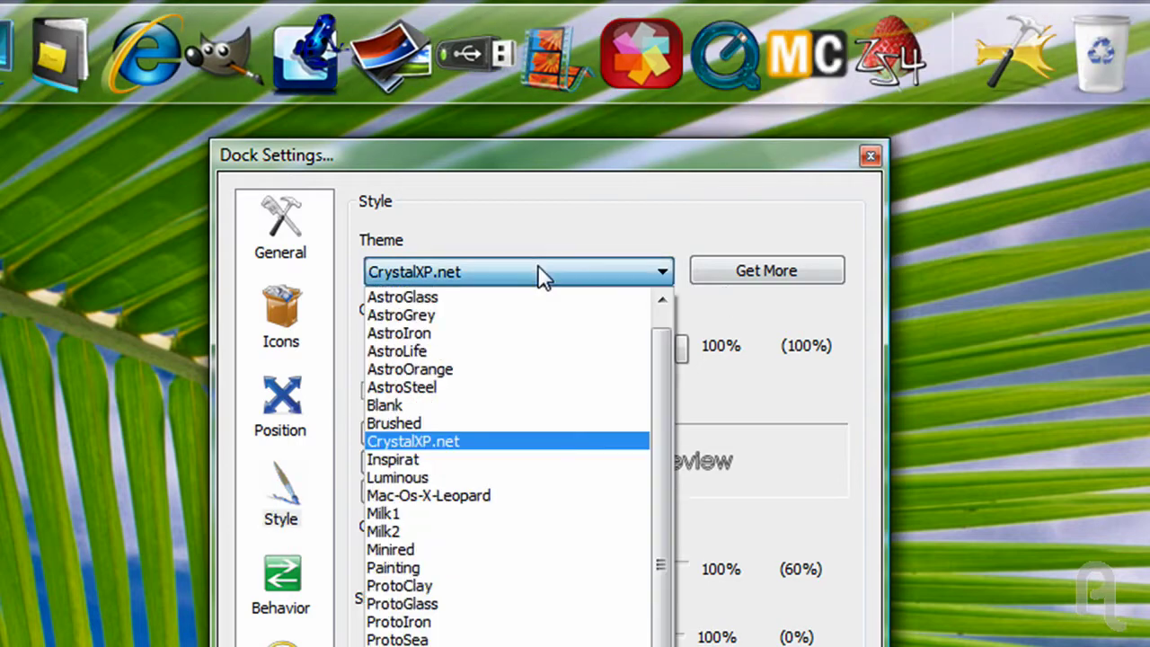
click(473, 333)
click(469, 271)
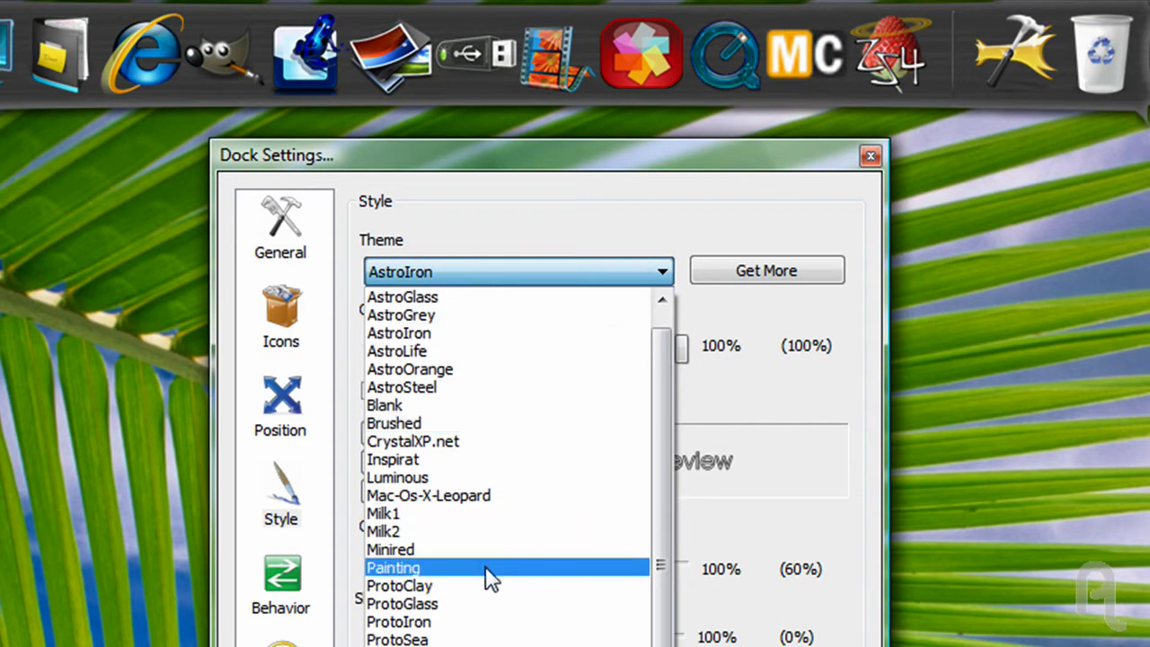
click(485, 603)
click(488, 270)
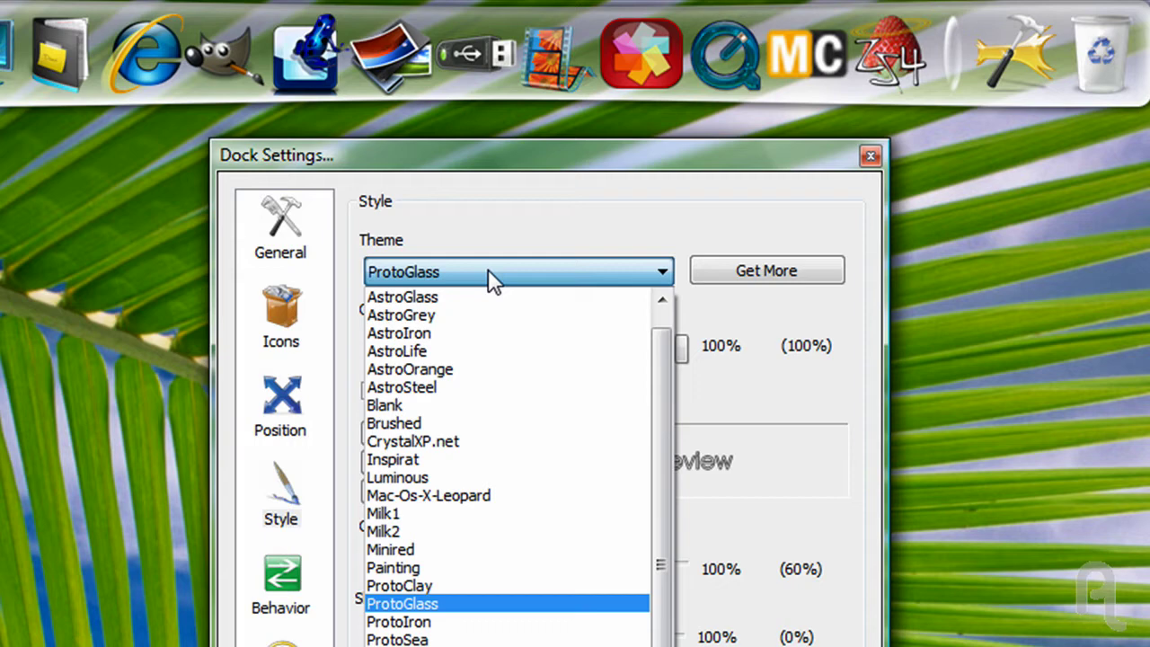
click(492, 442)
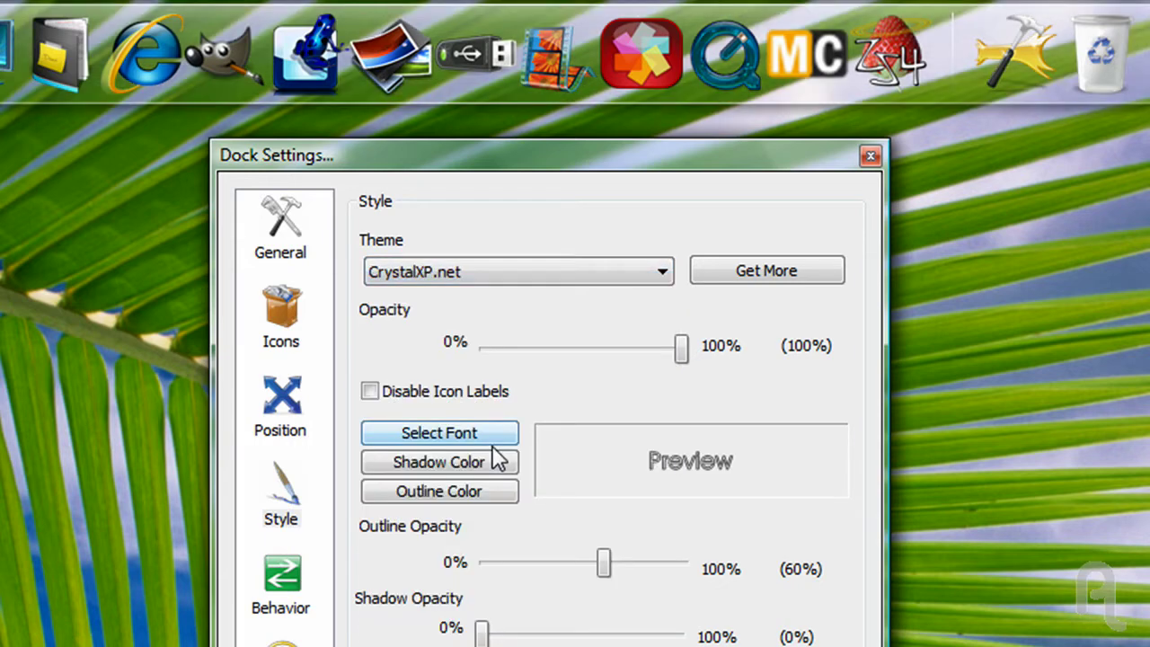
- Turn dock auto-hide on, then back off
click(252, 604)
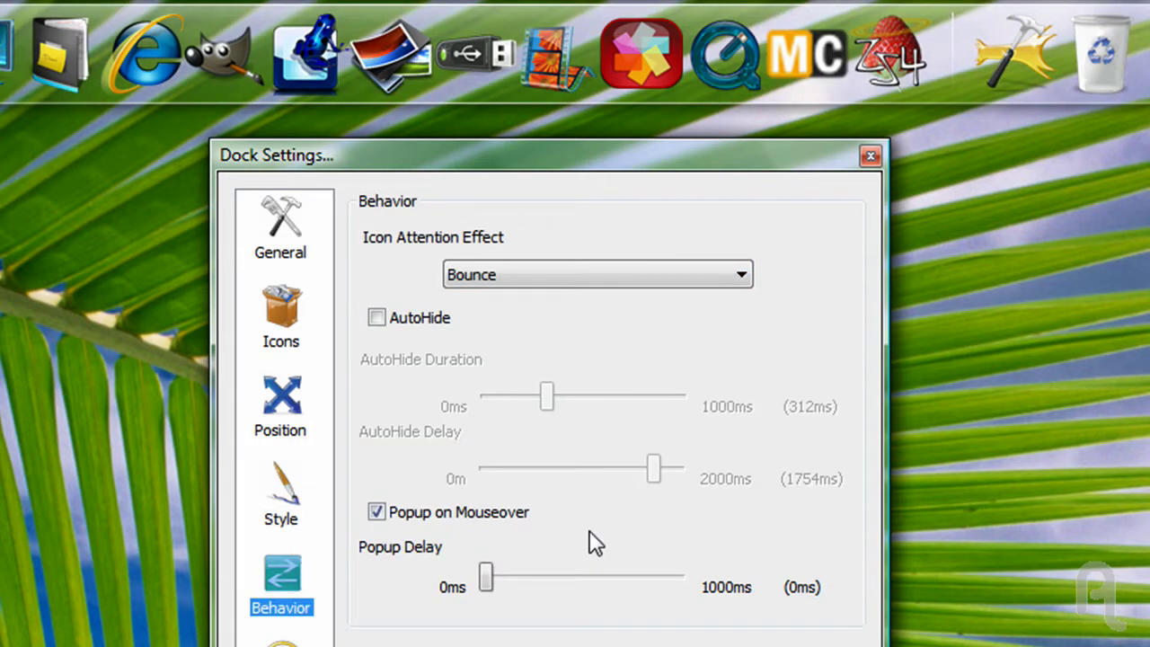
click(424, 332)
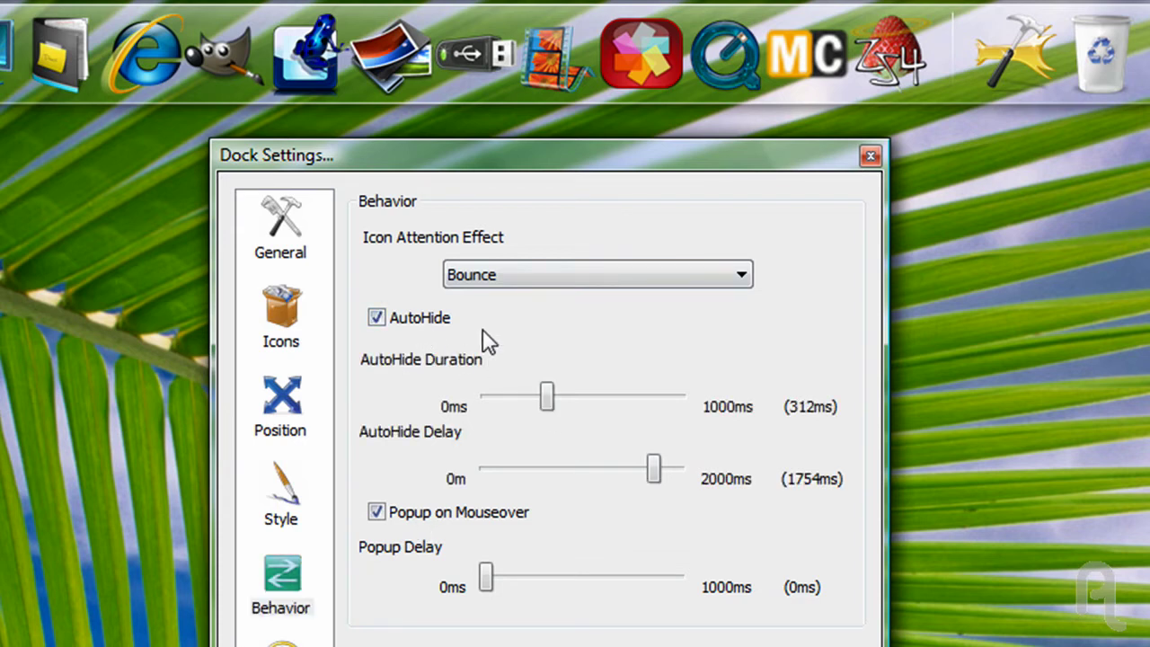
click(426, 325)
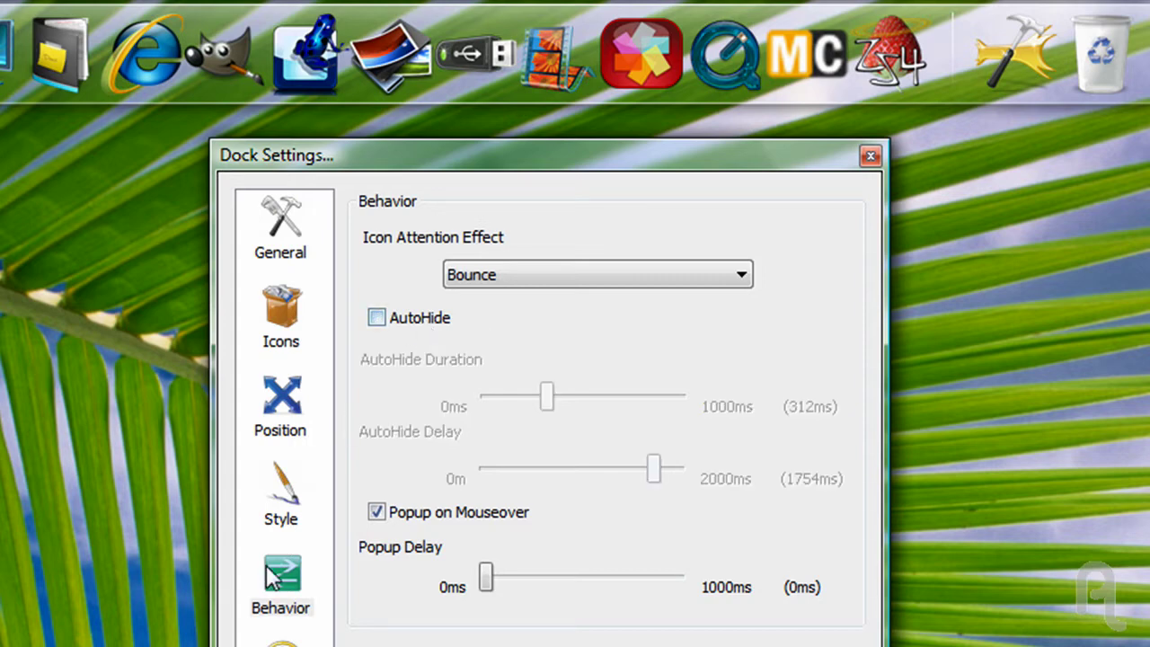
- Review the General, Icons and Position pages and the Layering options
click(286, 252)
click(281, 344)
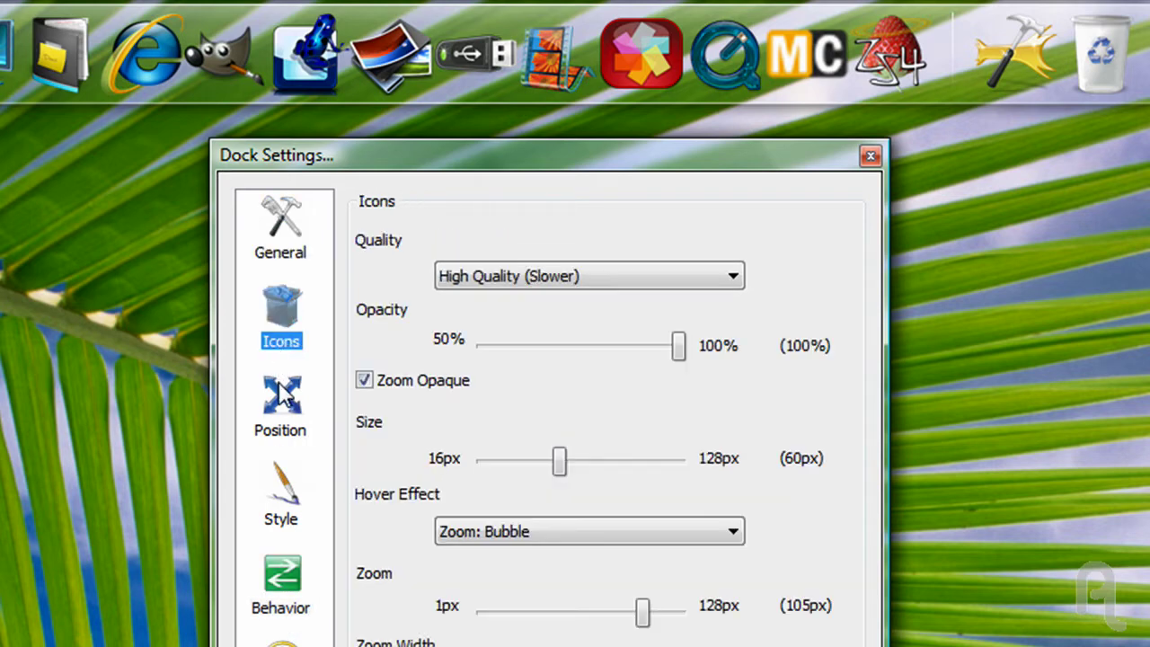
click(283, 395)
click(306, 306)
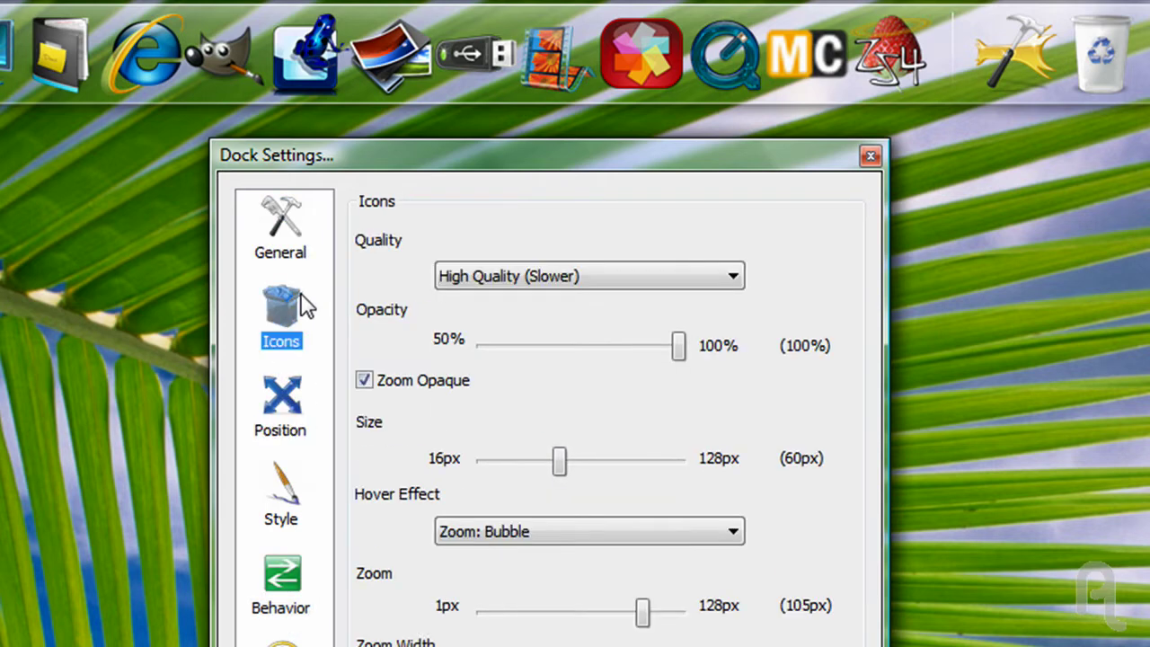
click(296, 404)
click(505, 415)
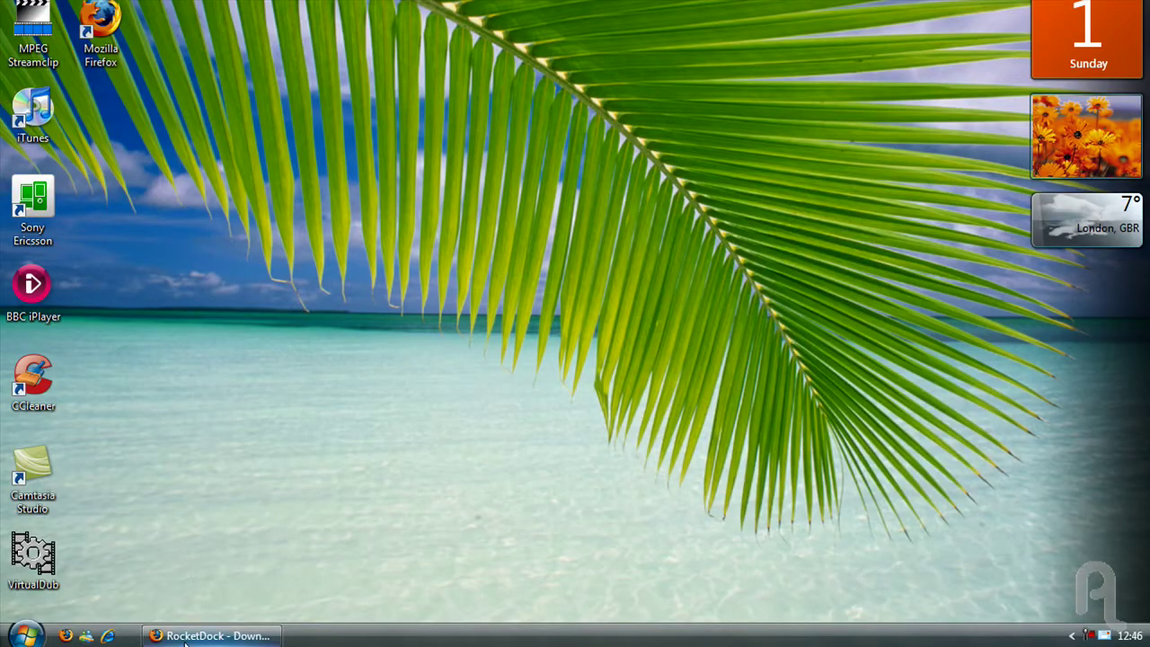
- Restore the RocketDock site in Firefox and go to its Get Addons page
click(186, 636)
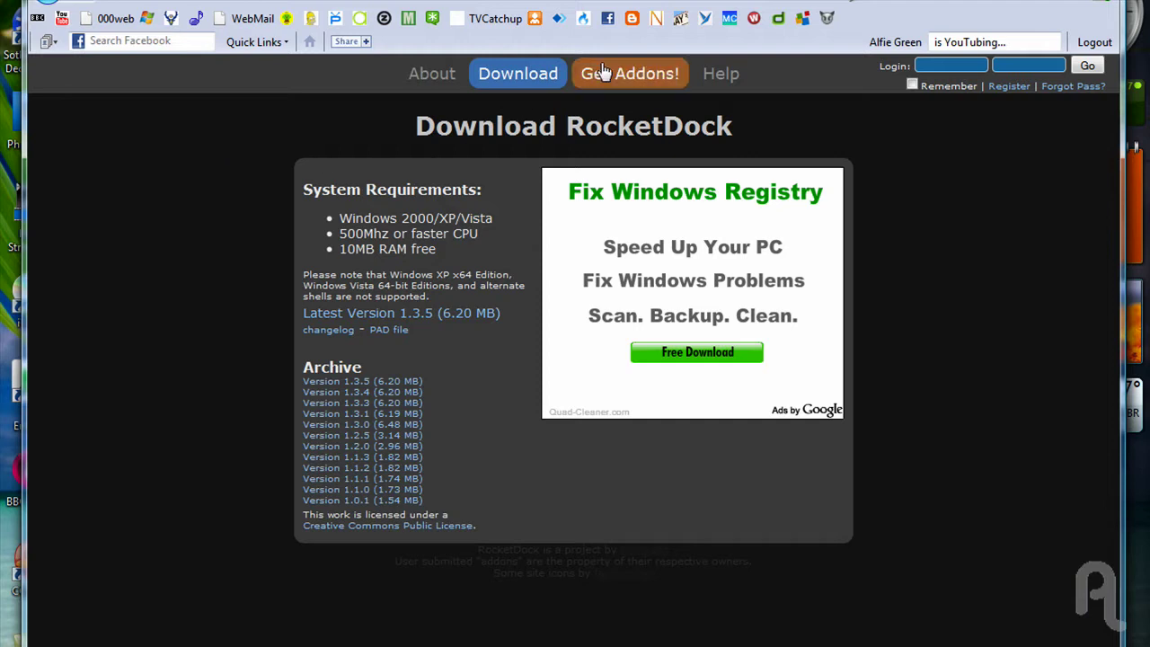
click(632, 79)
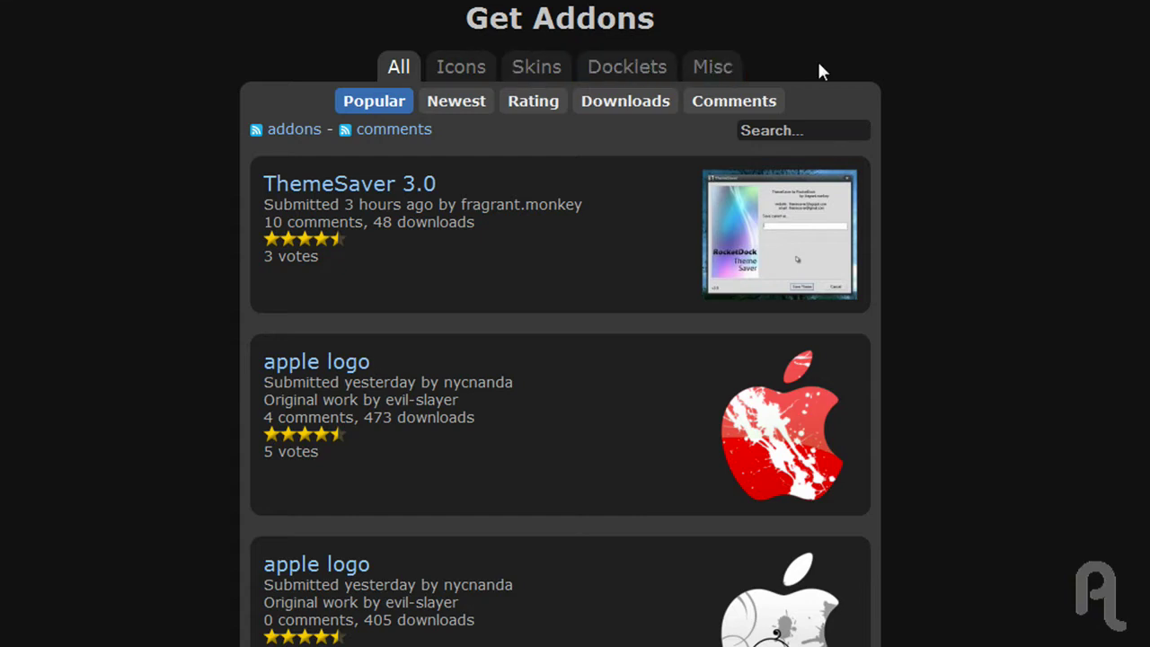
- Search the RocketDock addons for 'youtube' and scroll through the results
click(787, 131)
text(youtube)
key(Return)
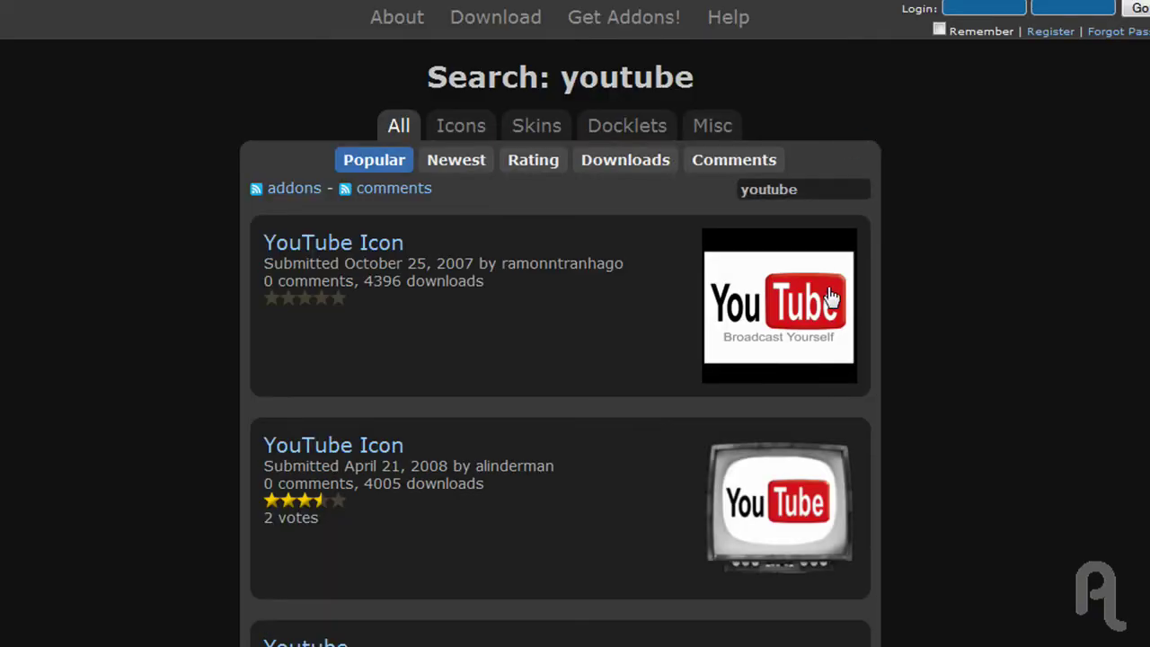
scroll(997, 270, down, 2)
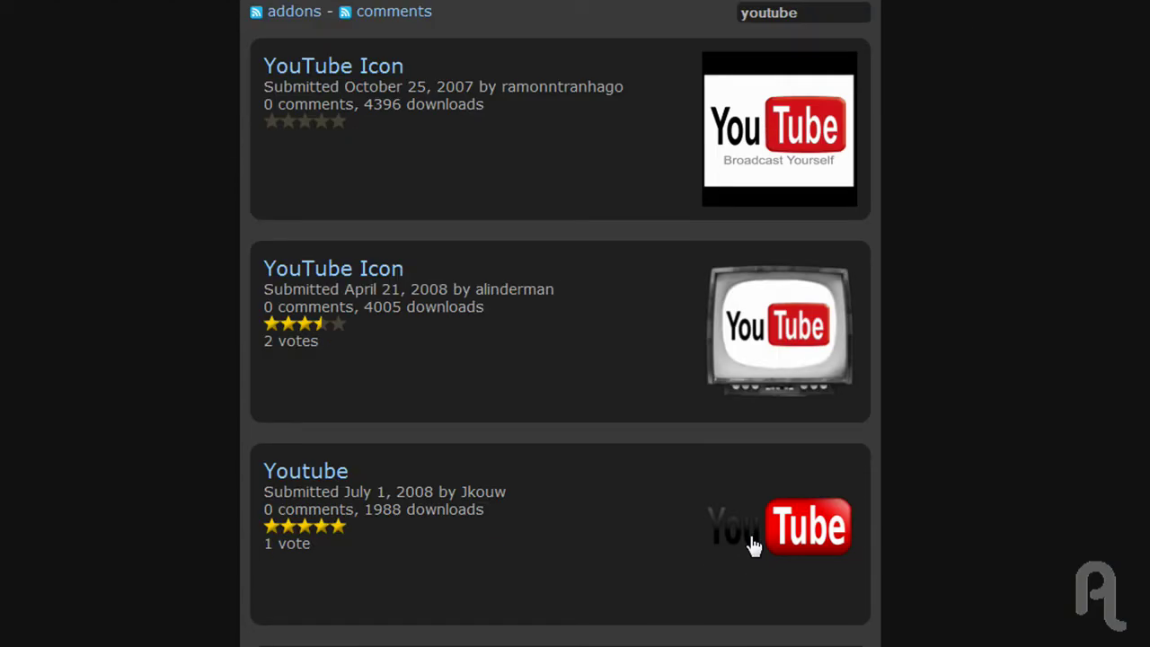
scroll(950, 474, down, 3)
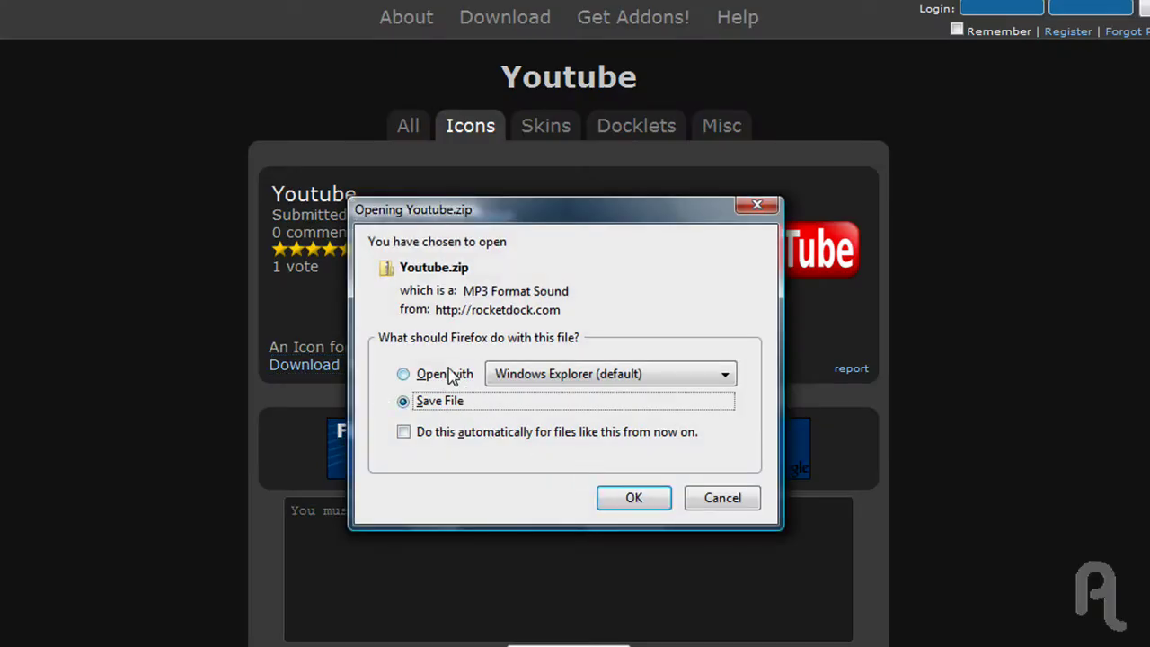
- Open Youtube.zip in Explorer and copy the Youtube.png image
click(449, 375)
click(633, 497)
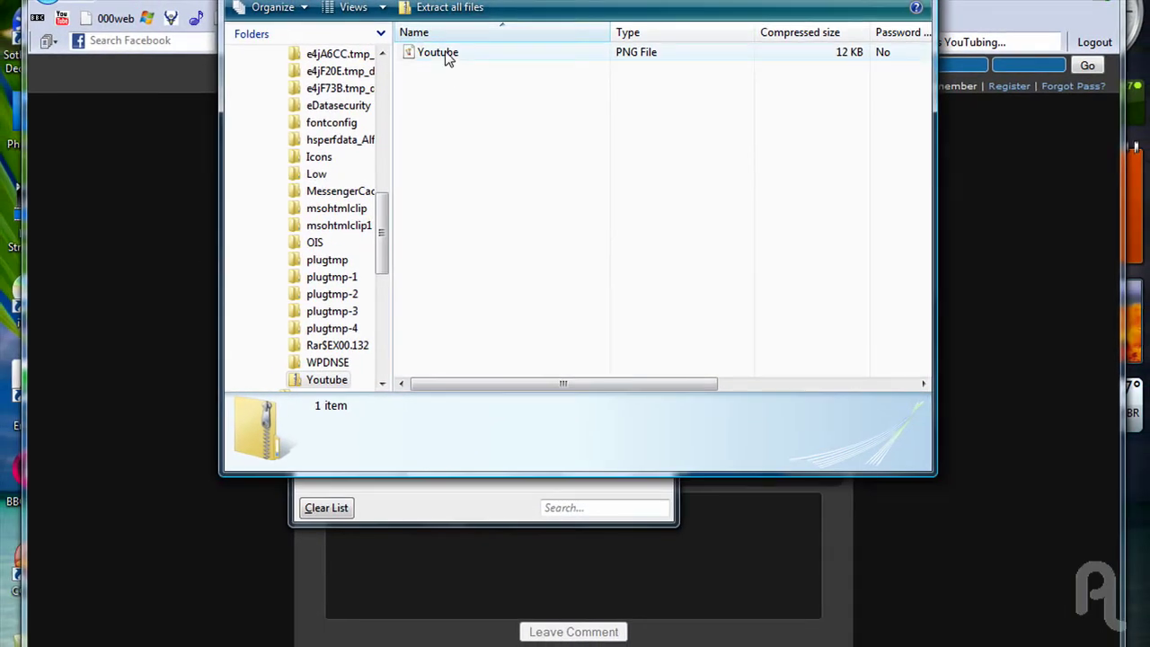
right_click(447, 55)
click(395, 147)
- Paste Youtube.png into Pictures\Other, then preview it and close the preview
scroll(382, 76, up, 10)
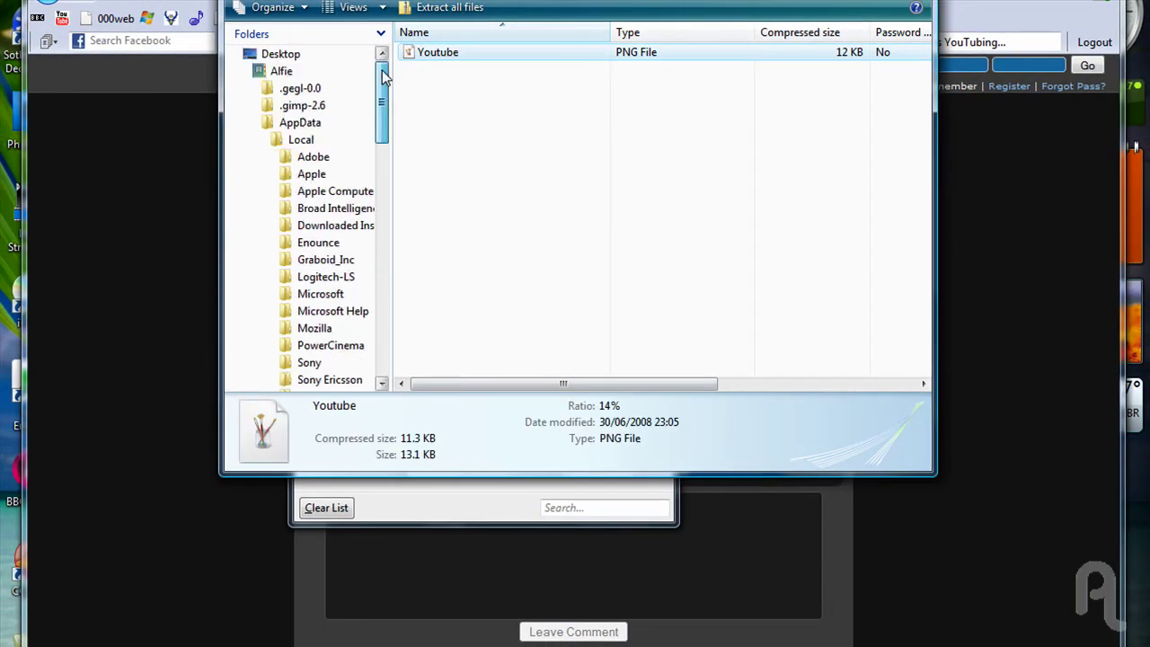
click(281, 71)
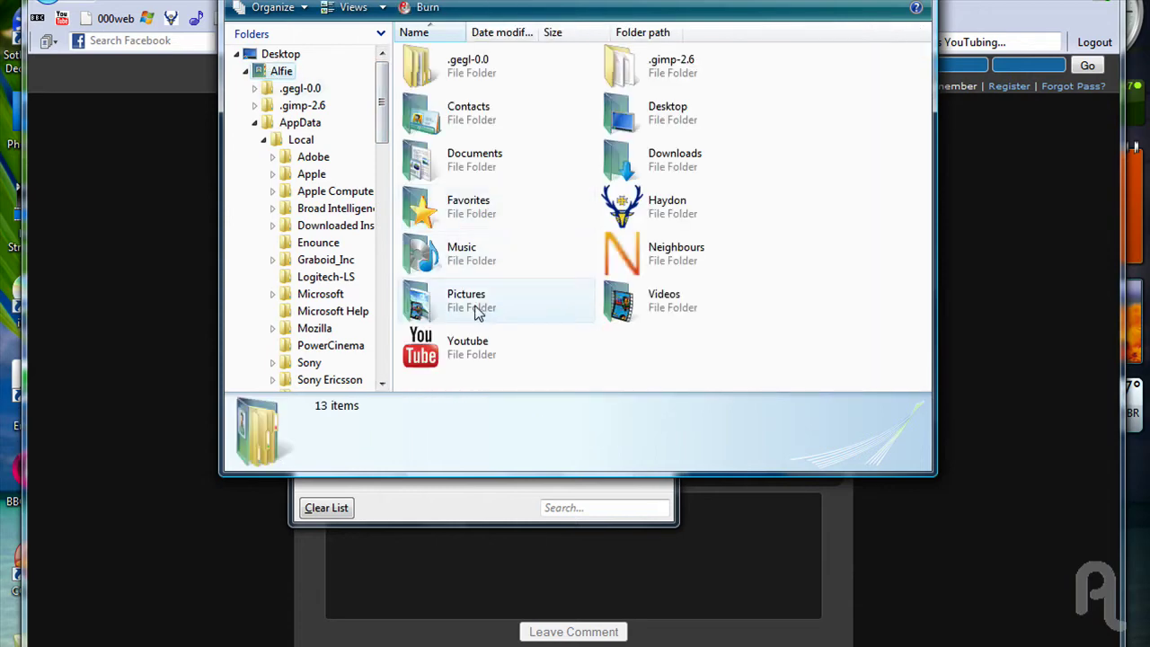
double_click(476, 310)
double_click(548, 104)
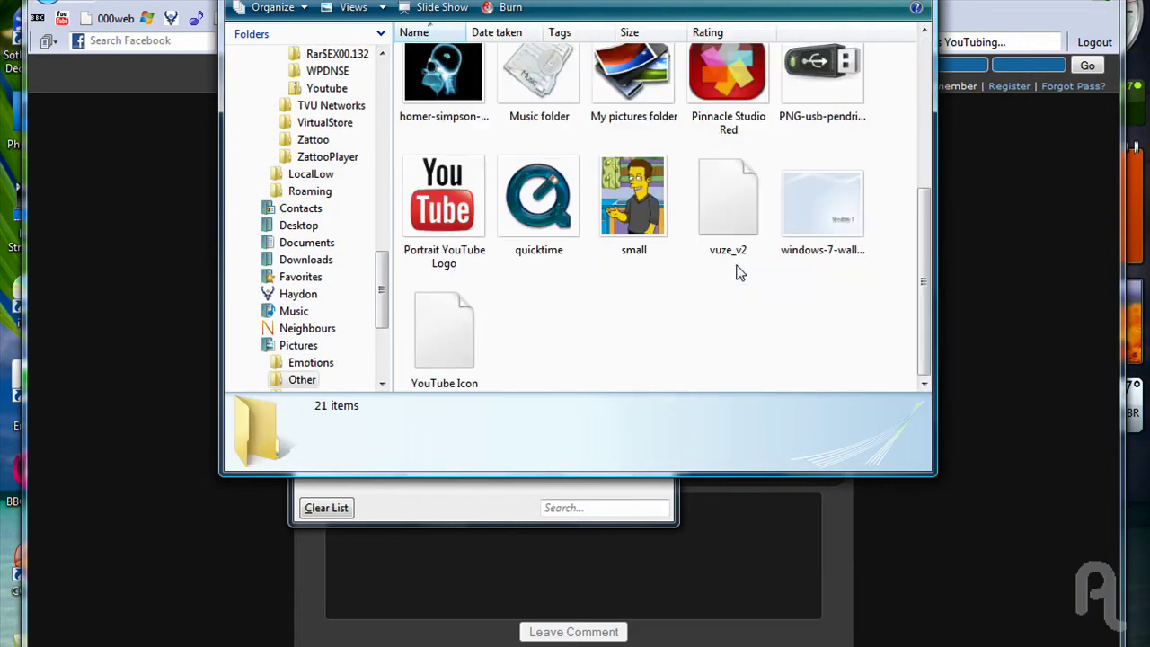
right_click(671, 325)
click(717, 469)
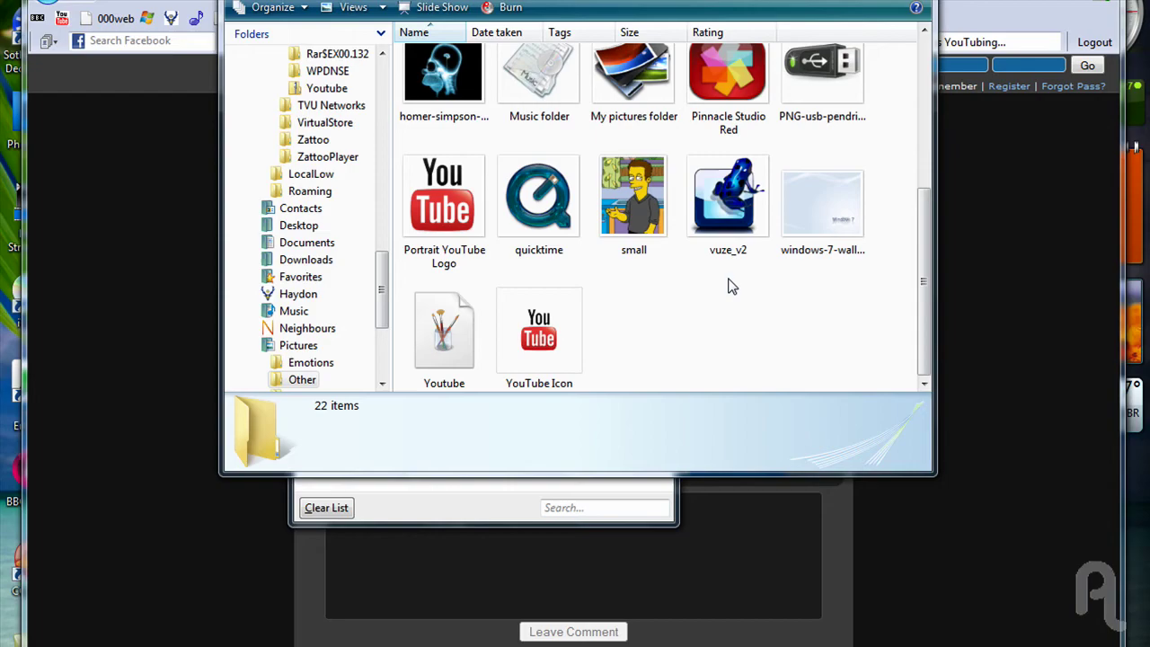
double_click(459, 332)
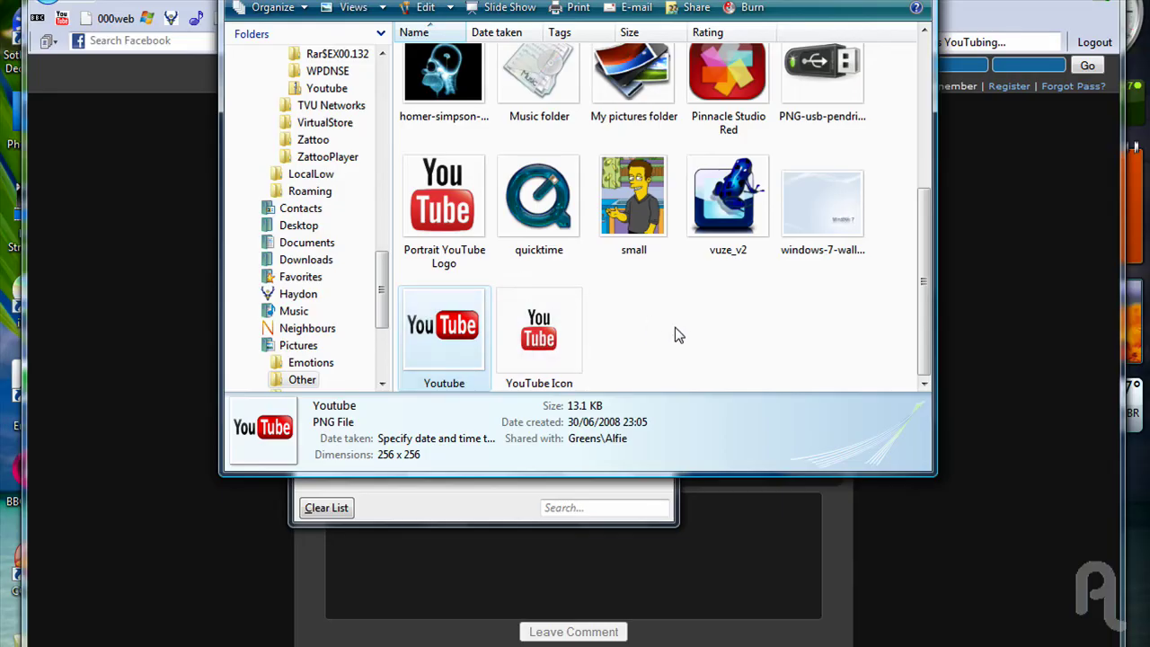
click(669, 326)
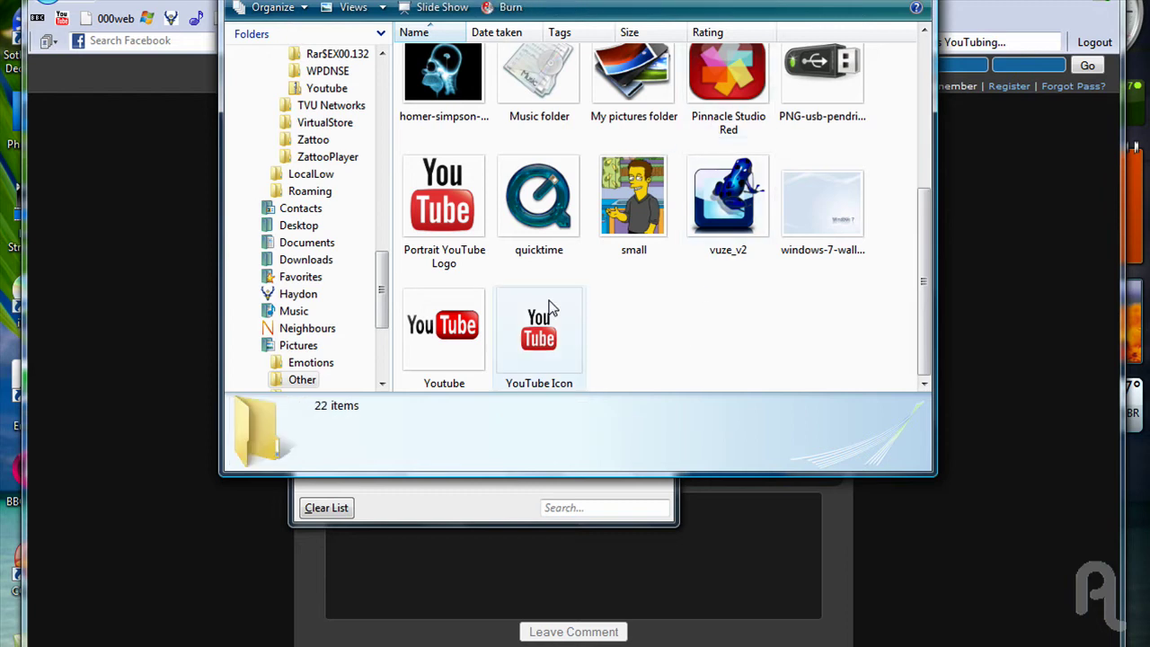
- Drag Youtube.png onto the top dock and check its icon settings without changes
click(444, 328)
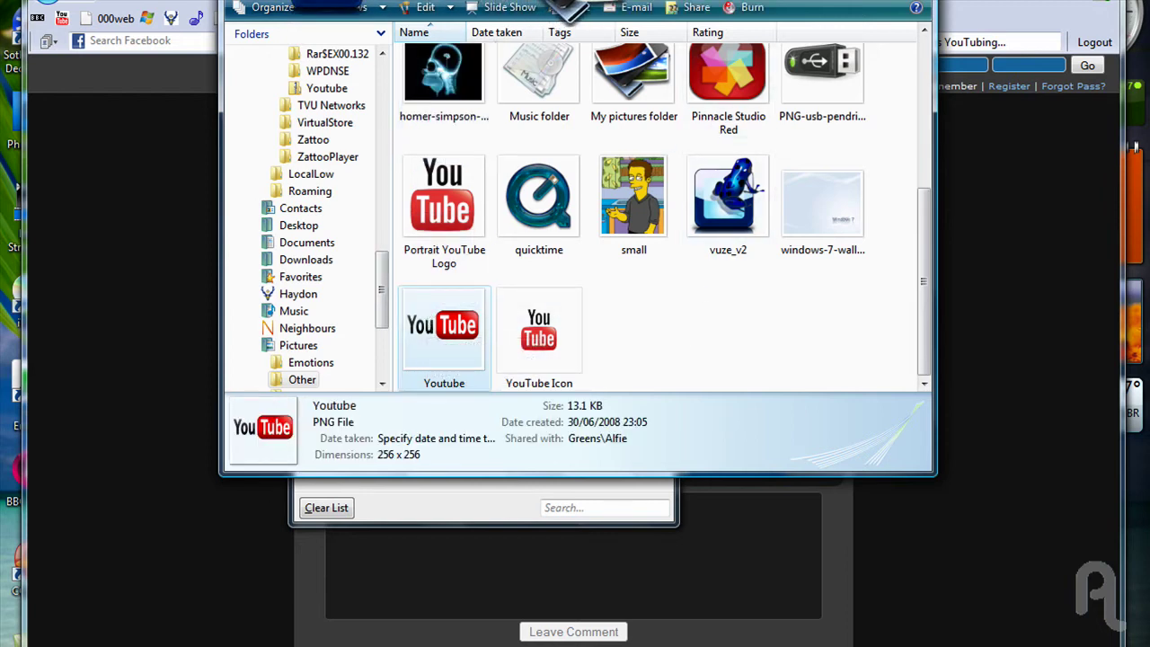
drag(568, 9, 476, 9)
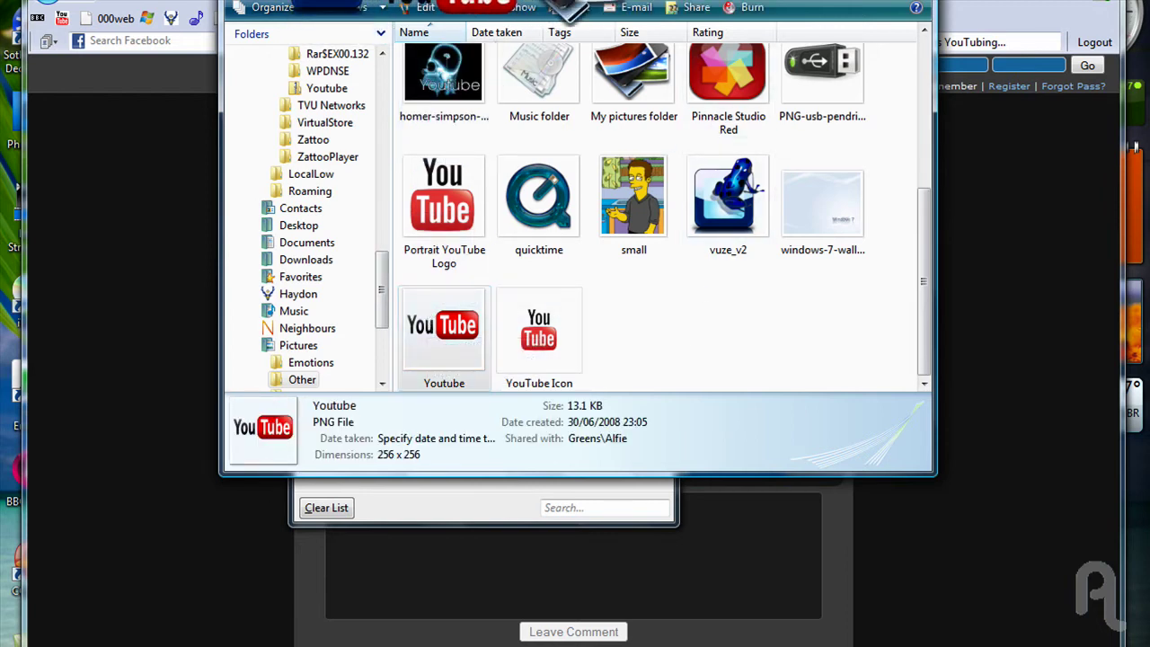
right_click(476, 5)
key(Escape)
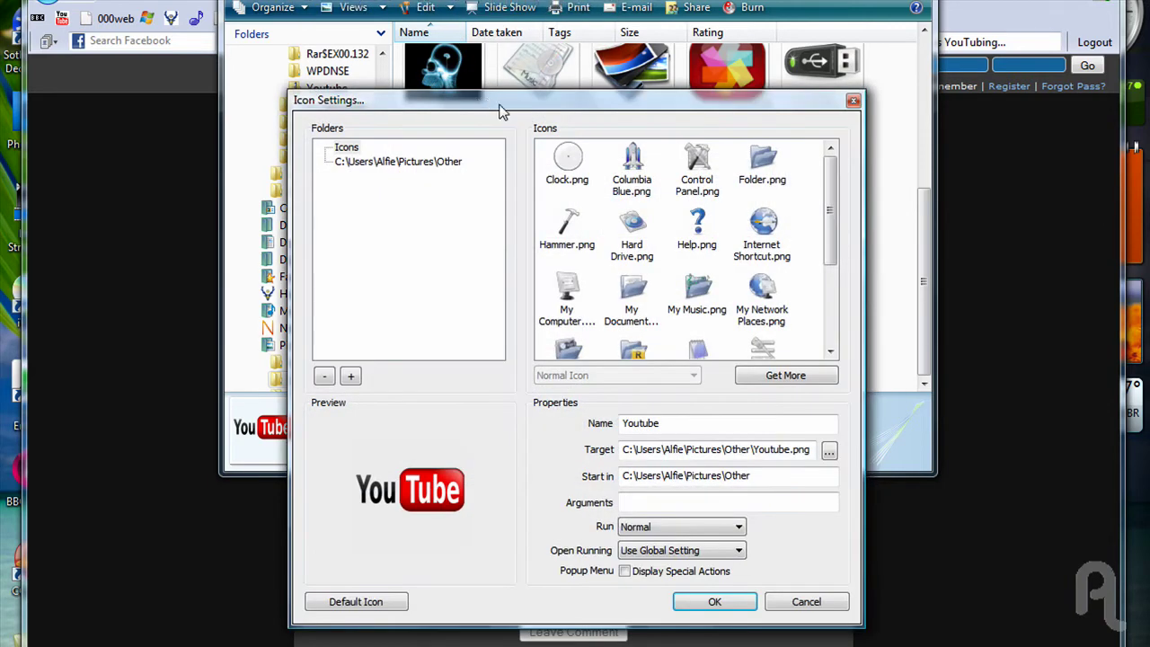
drag(500, 107, 505, 55)
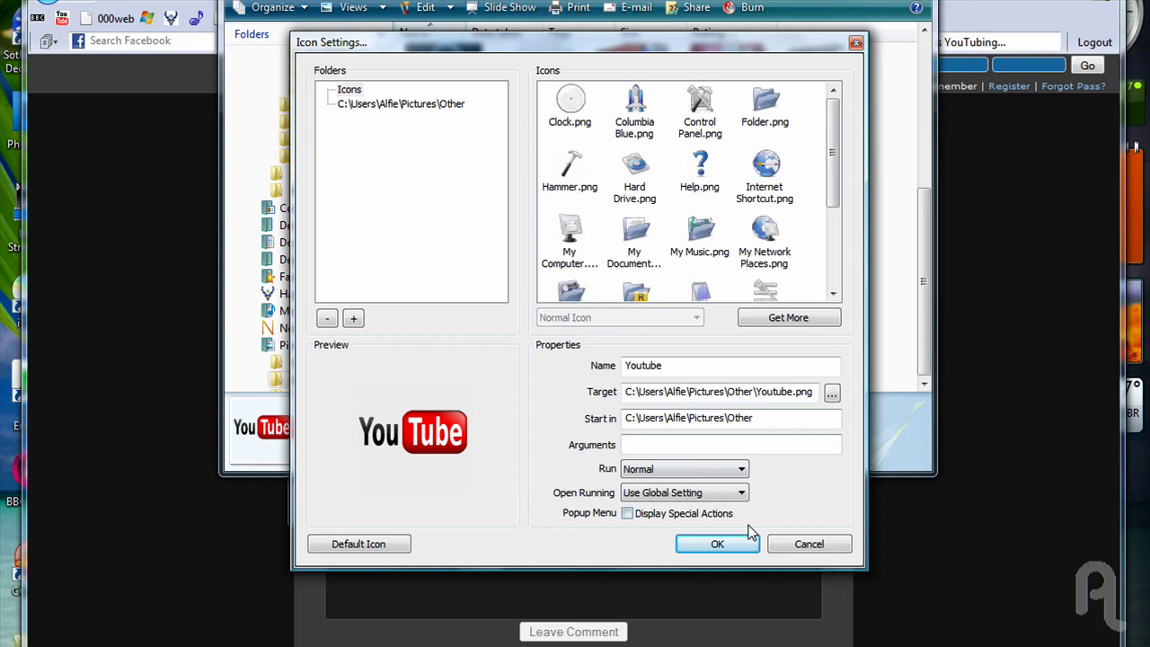
click(806, 546)
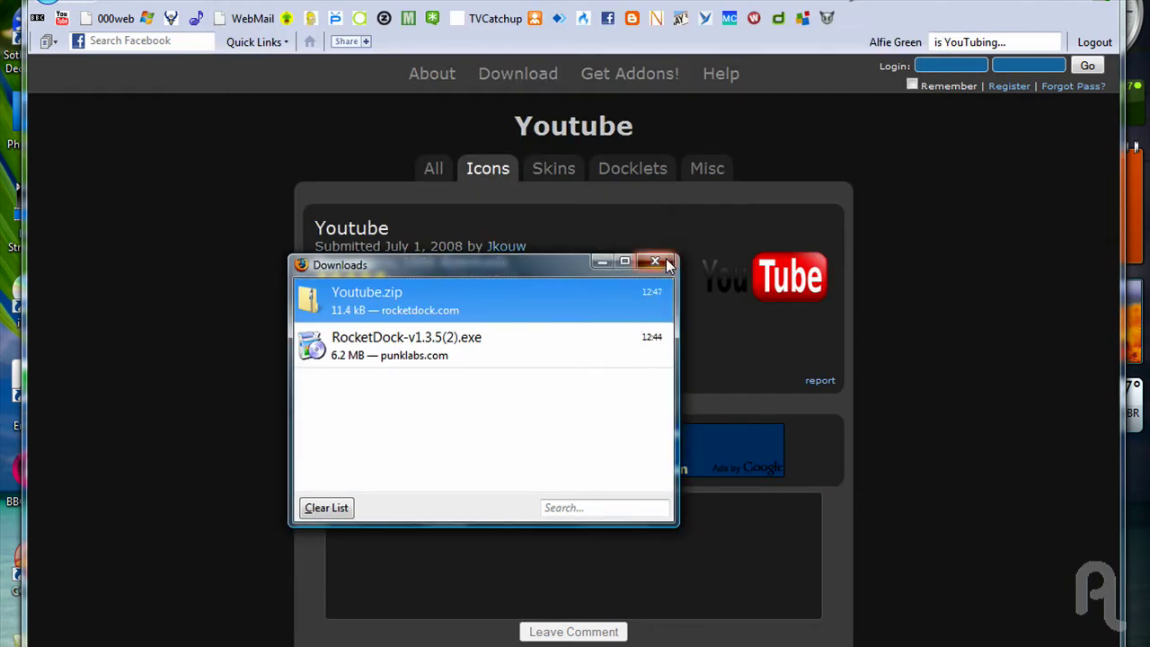
- Close the Downloads list and scroll through the website's Docklets and Skins listings
click(655, 260)
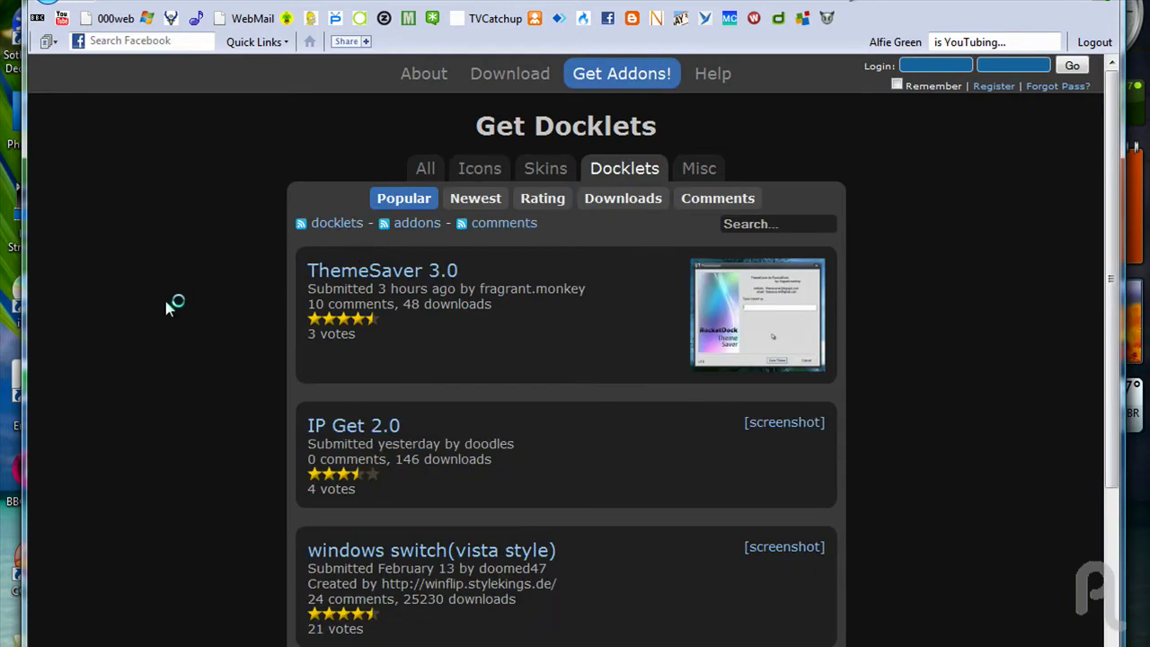
scroll(202, 357, down, 1)
scroll(201, 359, down, 3)
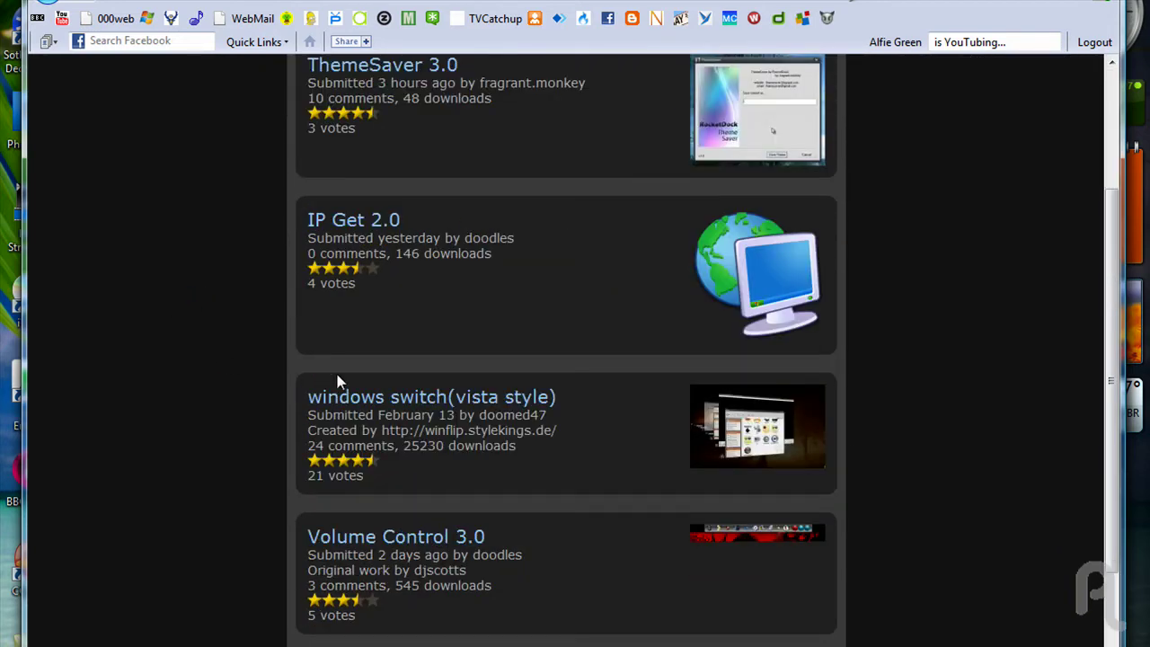
scroll(248, 314, down, 3)
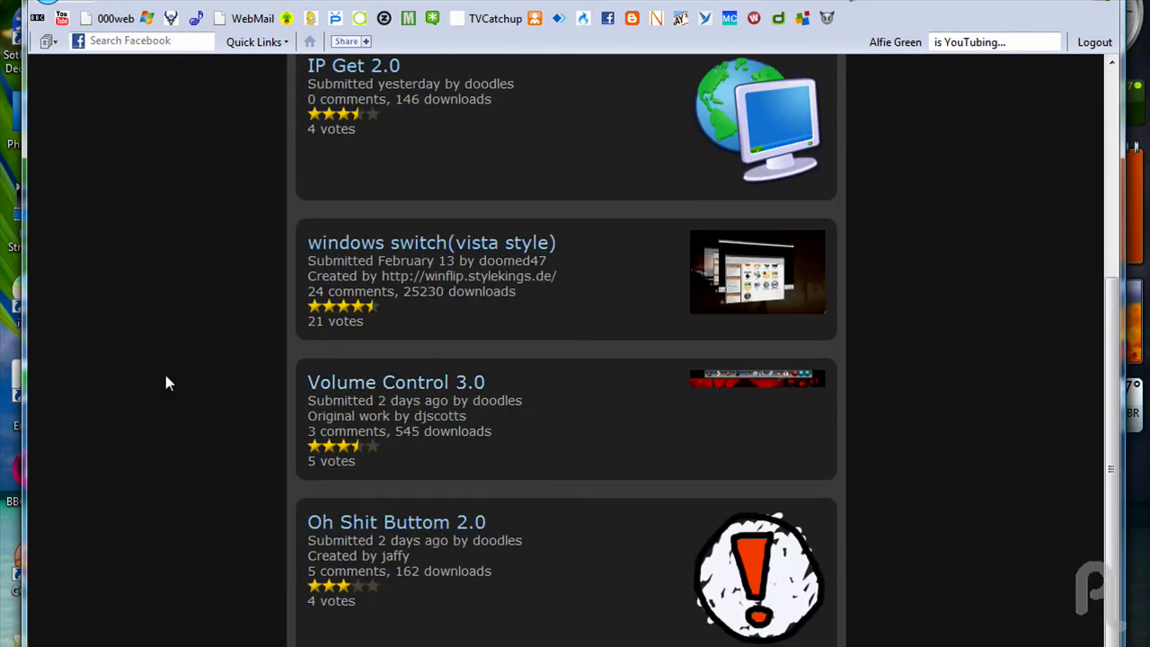
scroll(252, 437, down, 3)
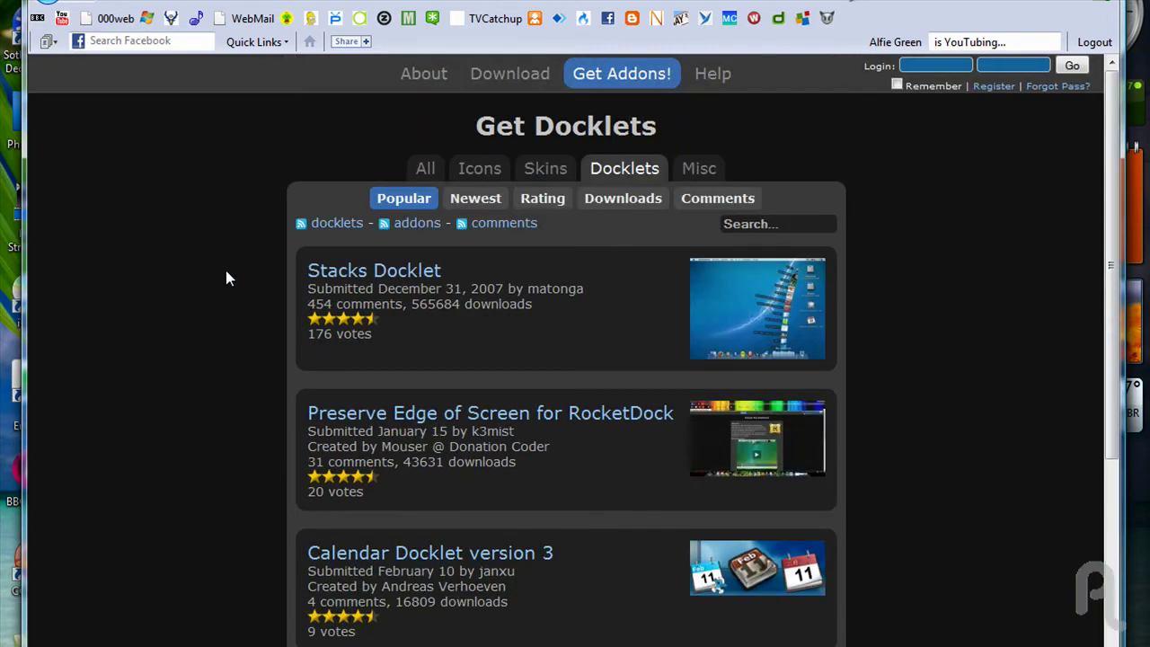
scroll(226, 274, down, 3)
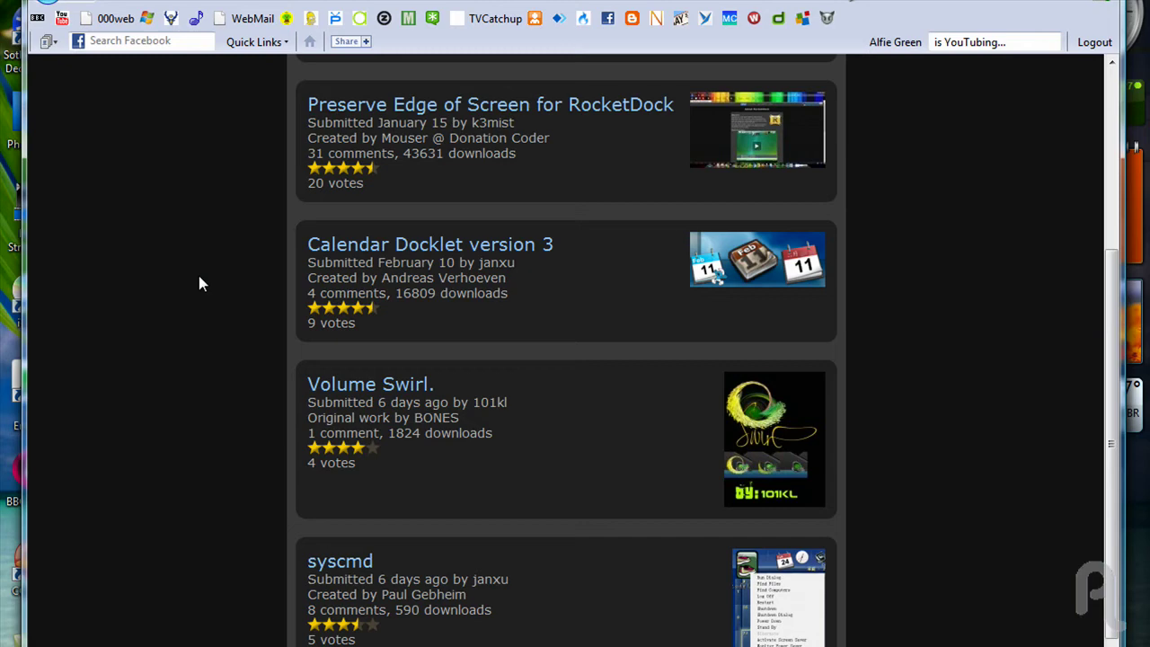
scroll(215, 288, down, 2)
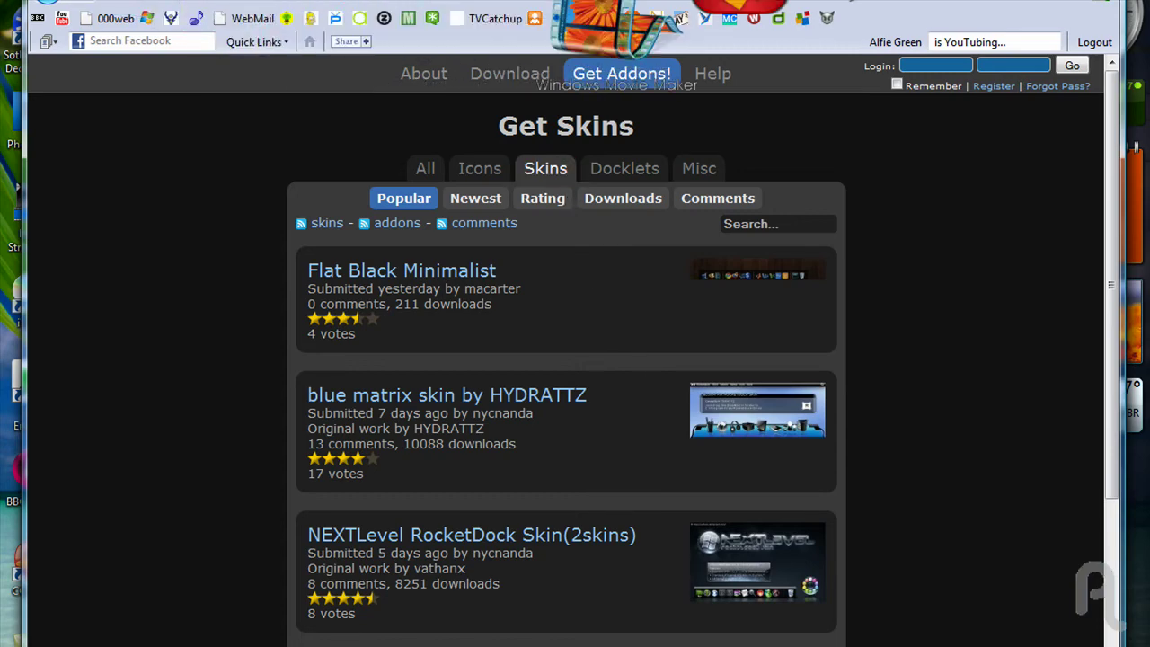
scroll(889, 418, down, 3)
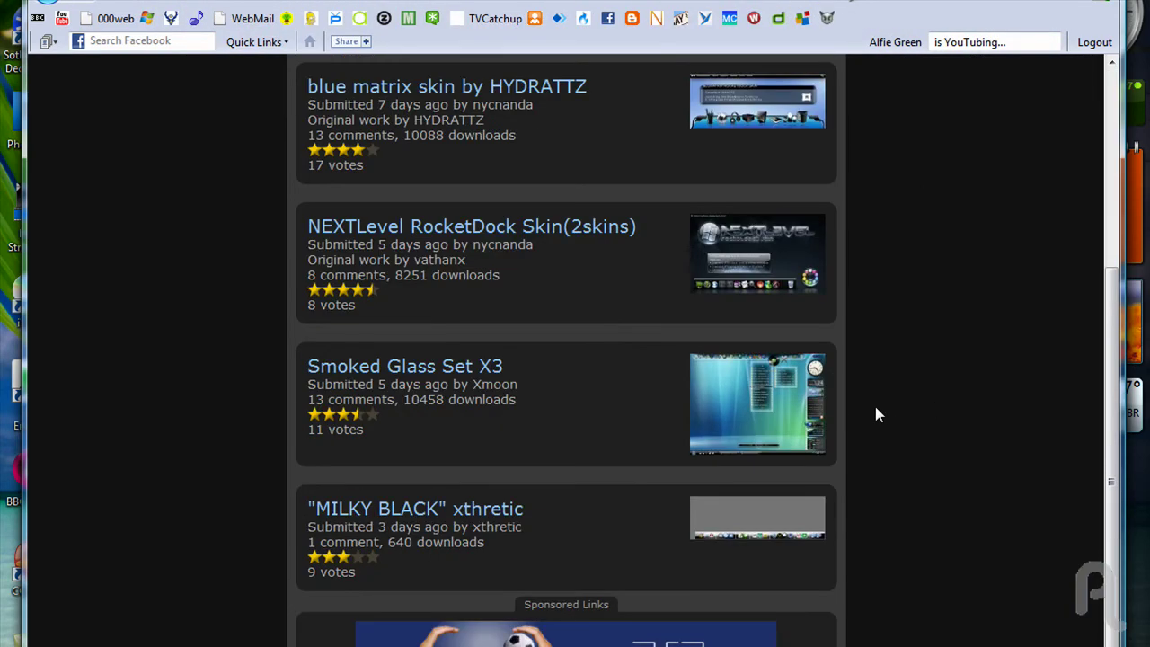
scroll(877, 412, up, 3)
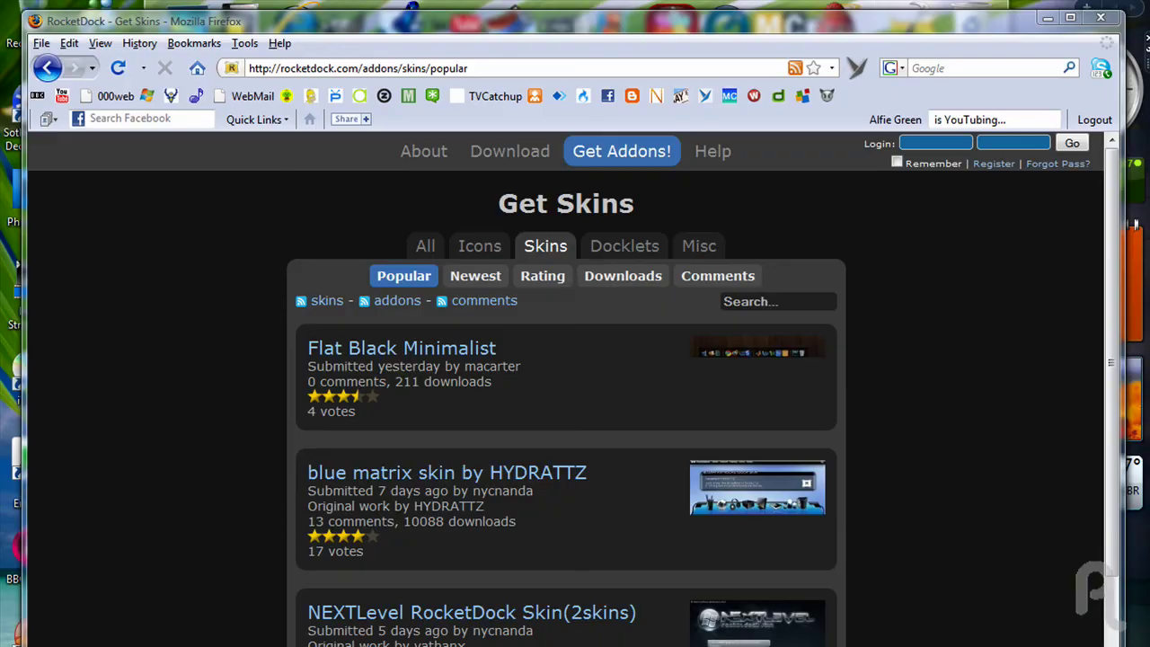
- Close Firefox to reveal the Vista desktop with RocketDock along the top
click(1101, 18)
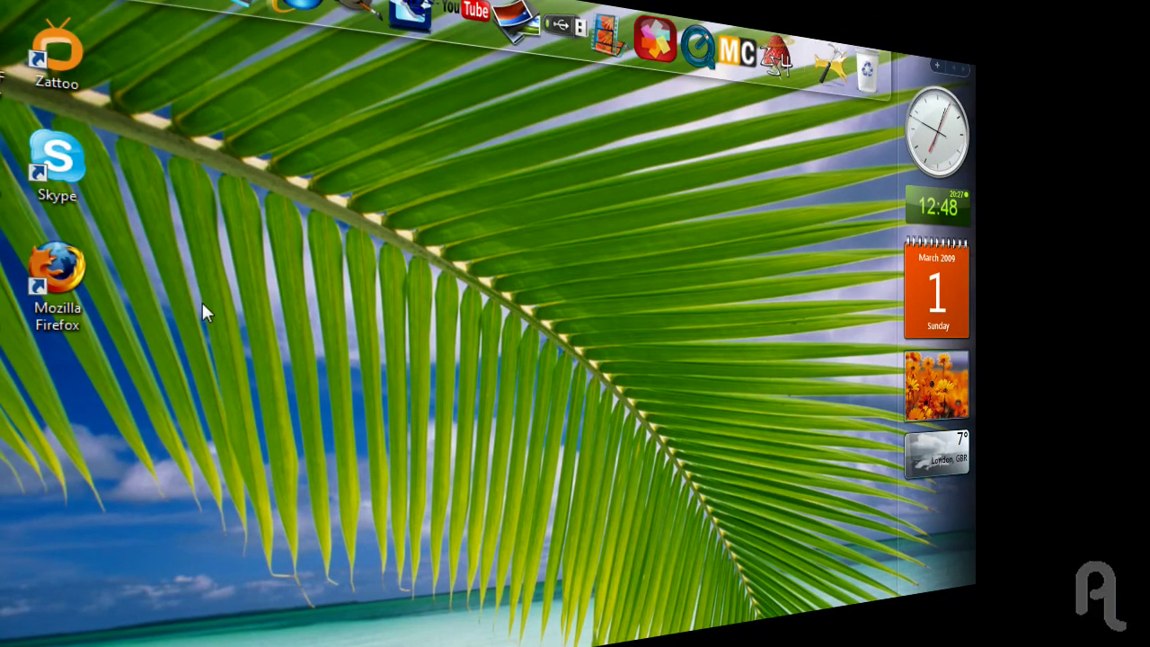